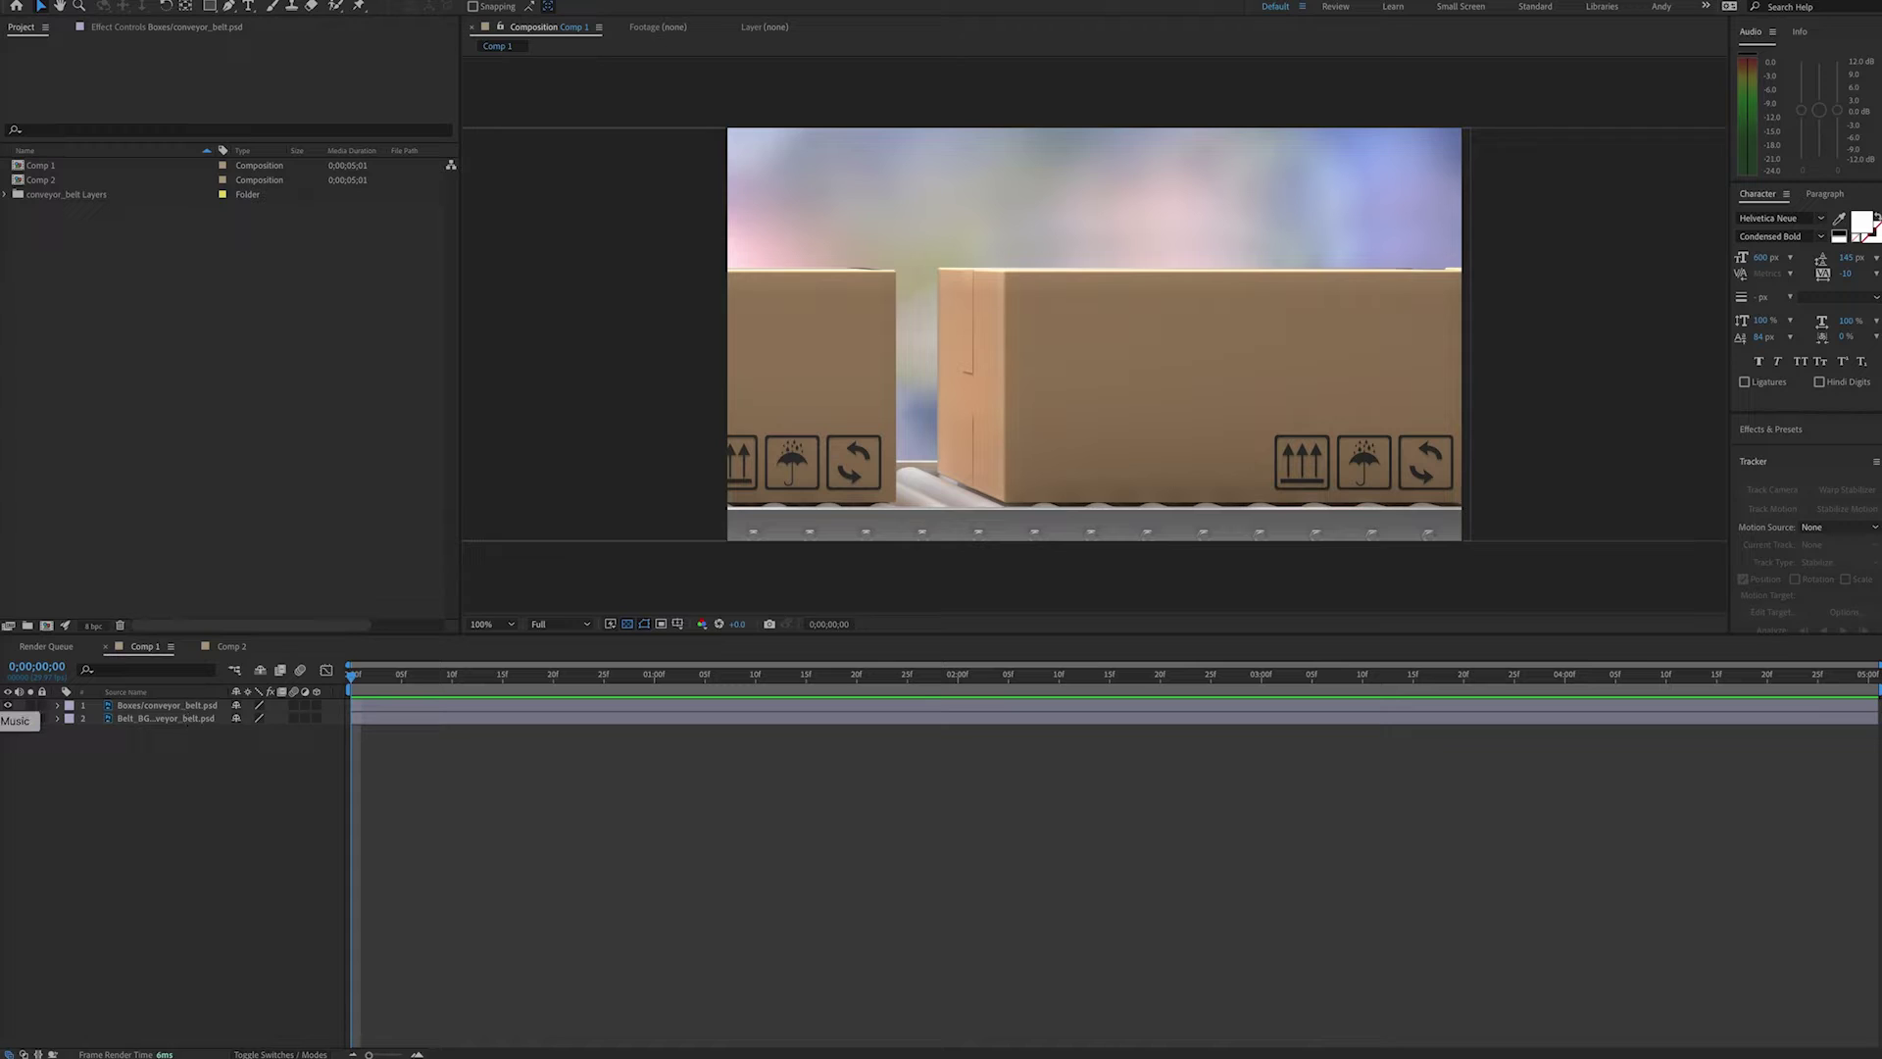
- Toggle the Boxes layer's visibility, then reveal its Position and add an expression to it
{"action": "left_click", "coordinate": [9, 705]}
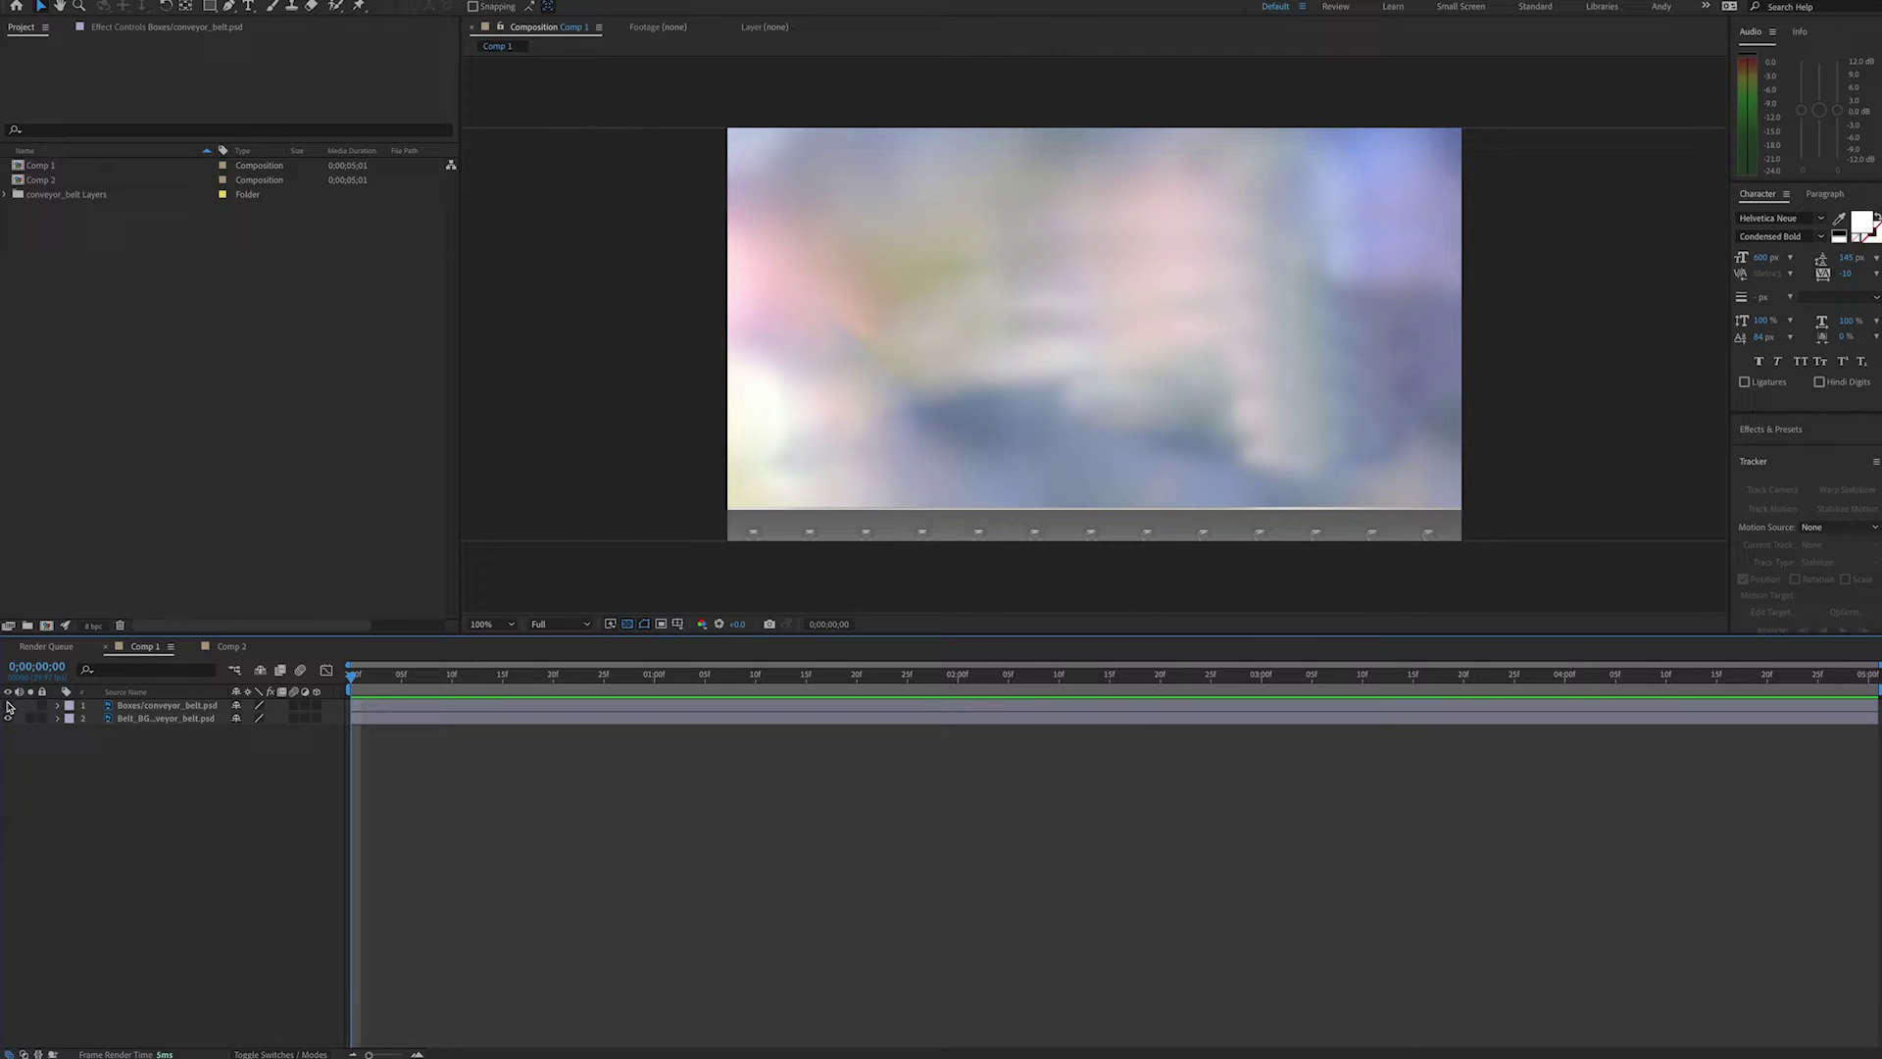
{"action": "left_click", "coordinate": [9, 705]}
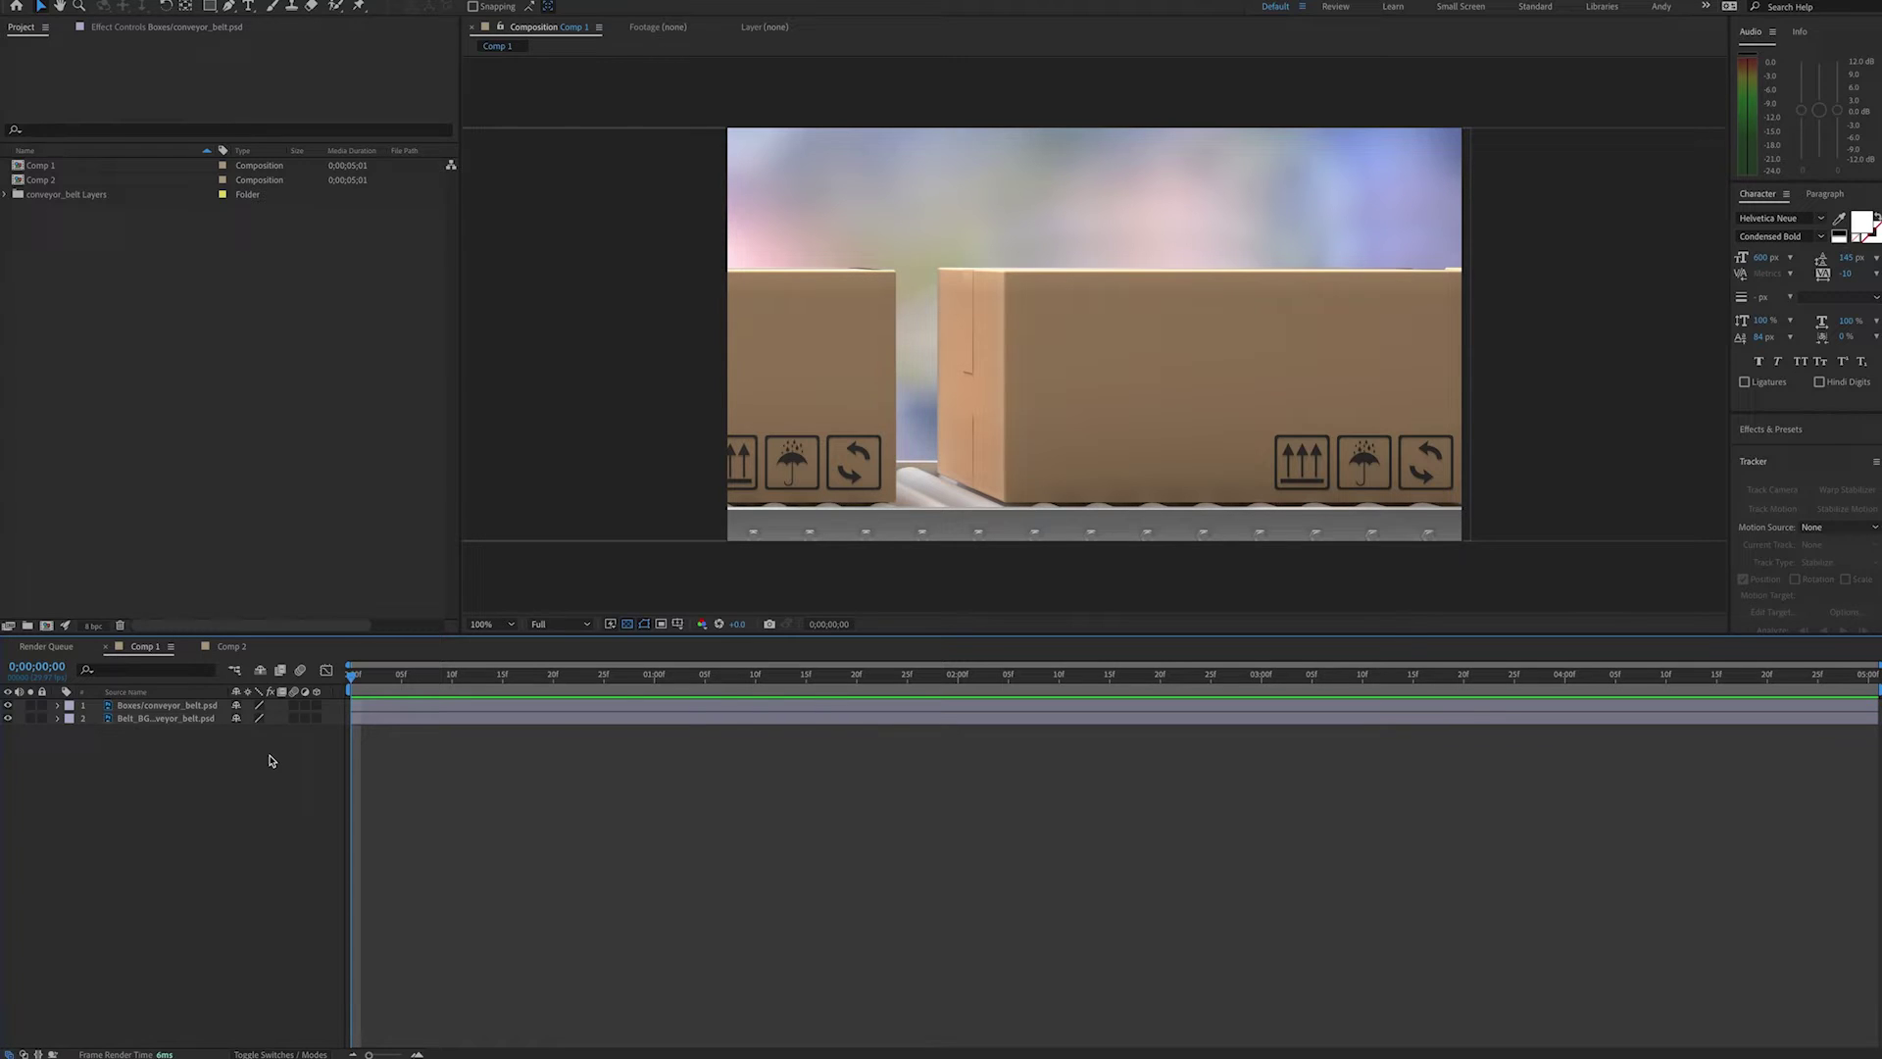
{"action": "left_click", "coordinate": [176, 706]}
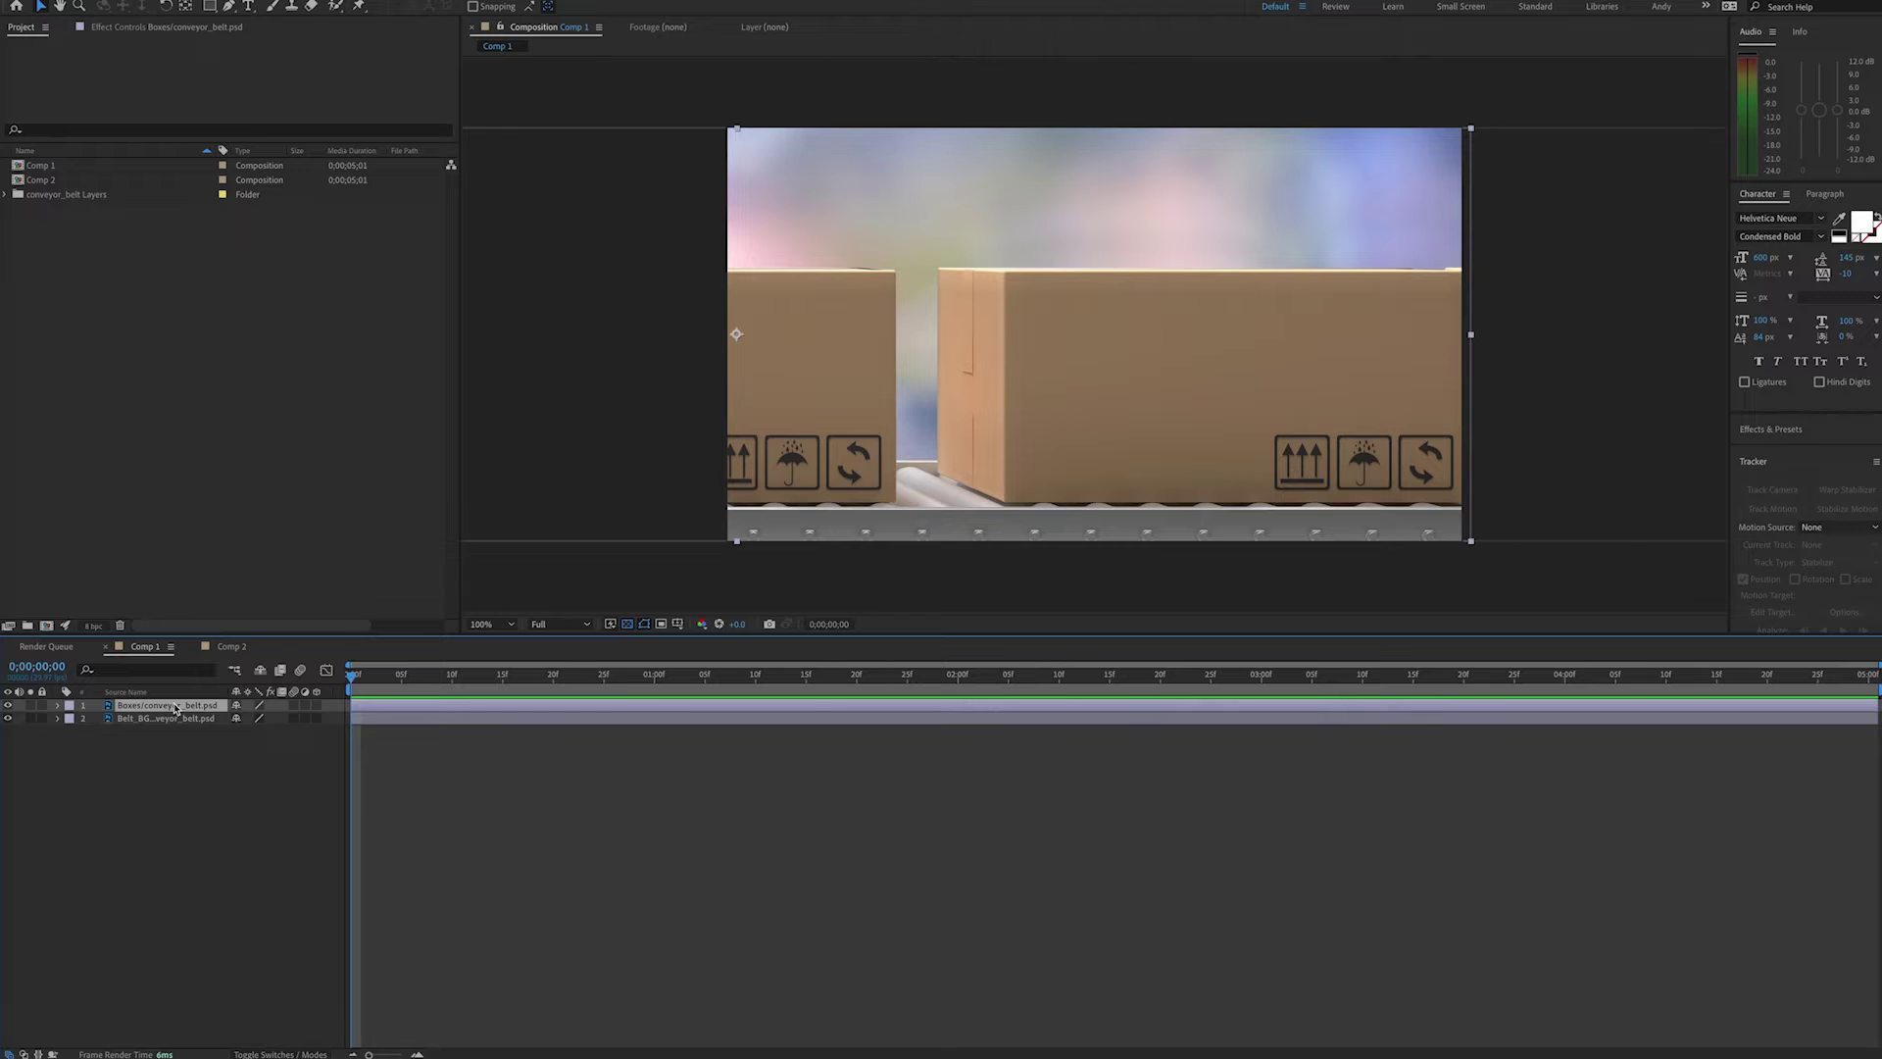
{"action": "key", "text": "p"}
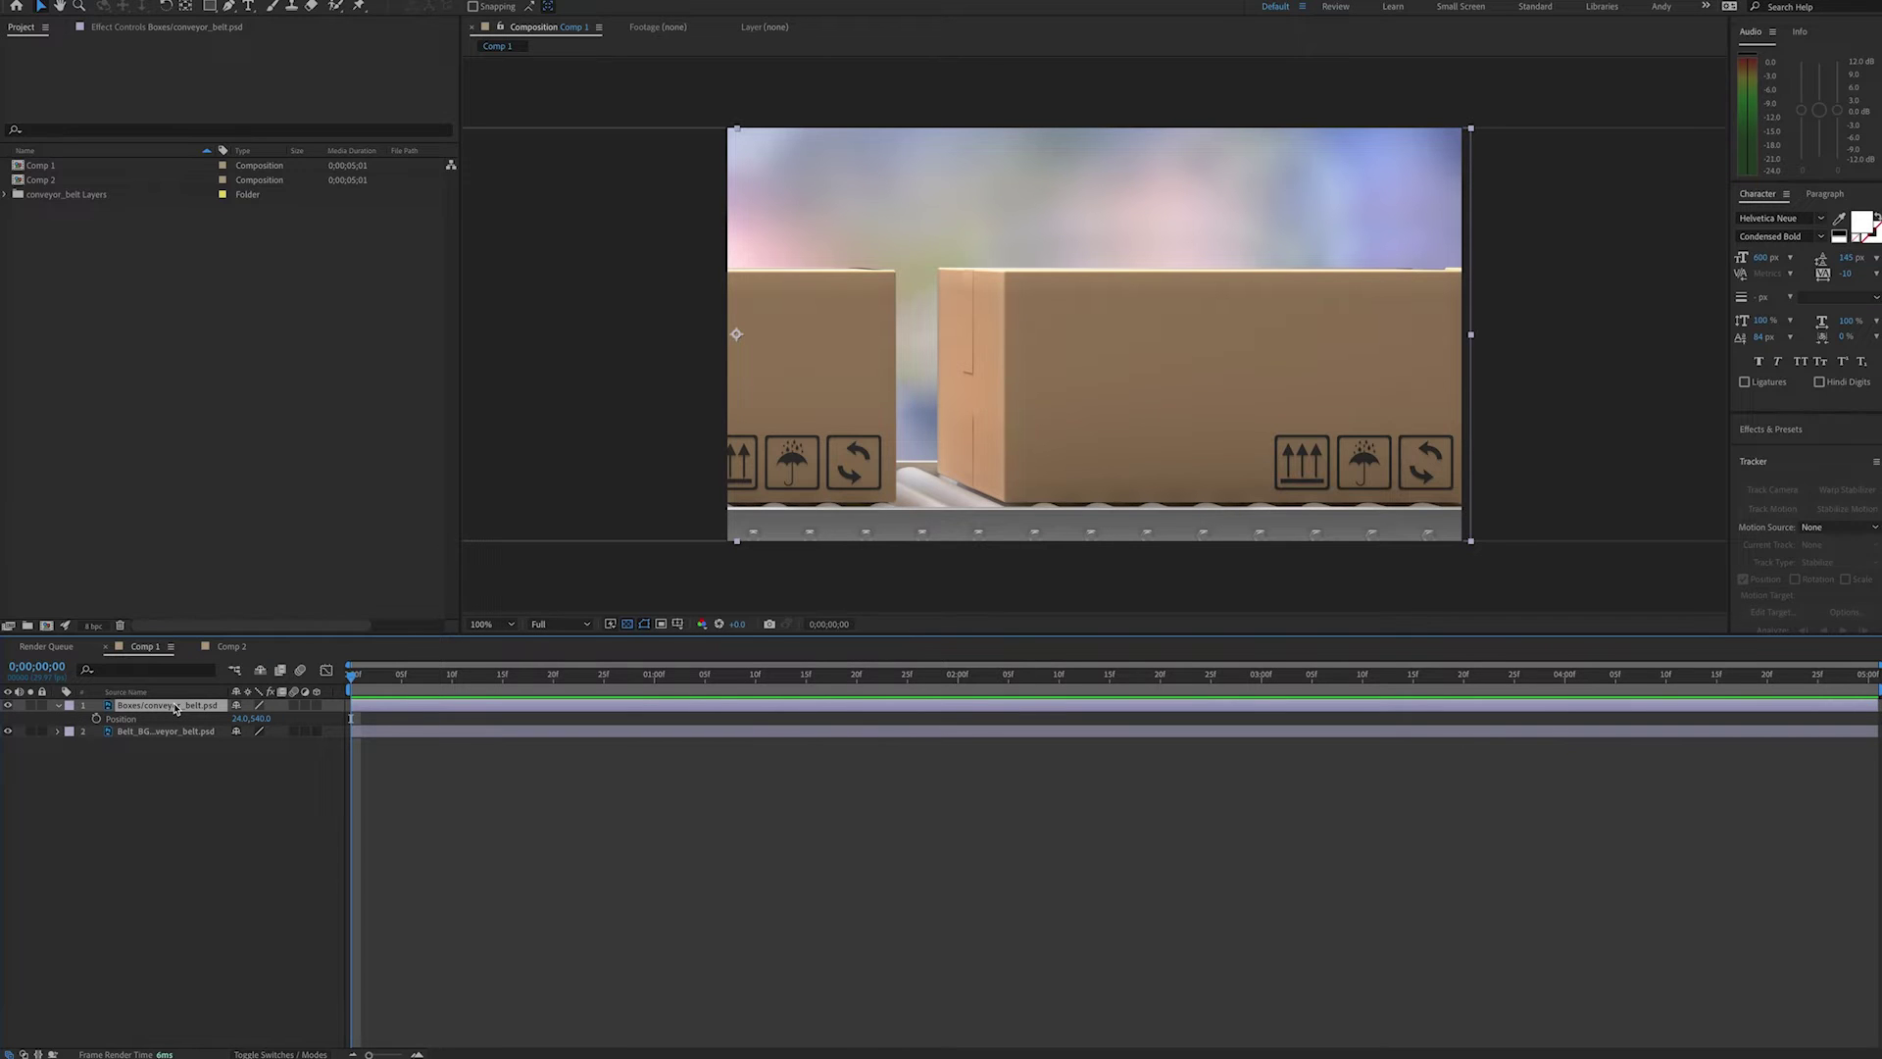
{"action": "left_click", "coordinate": [96, 719], "text": "alt"}
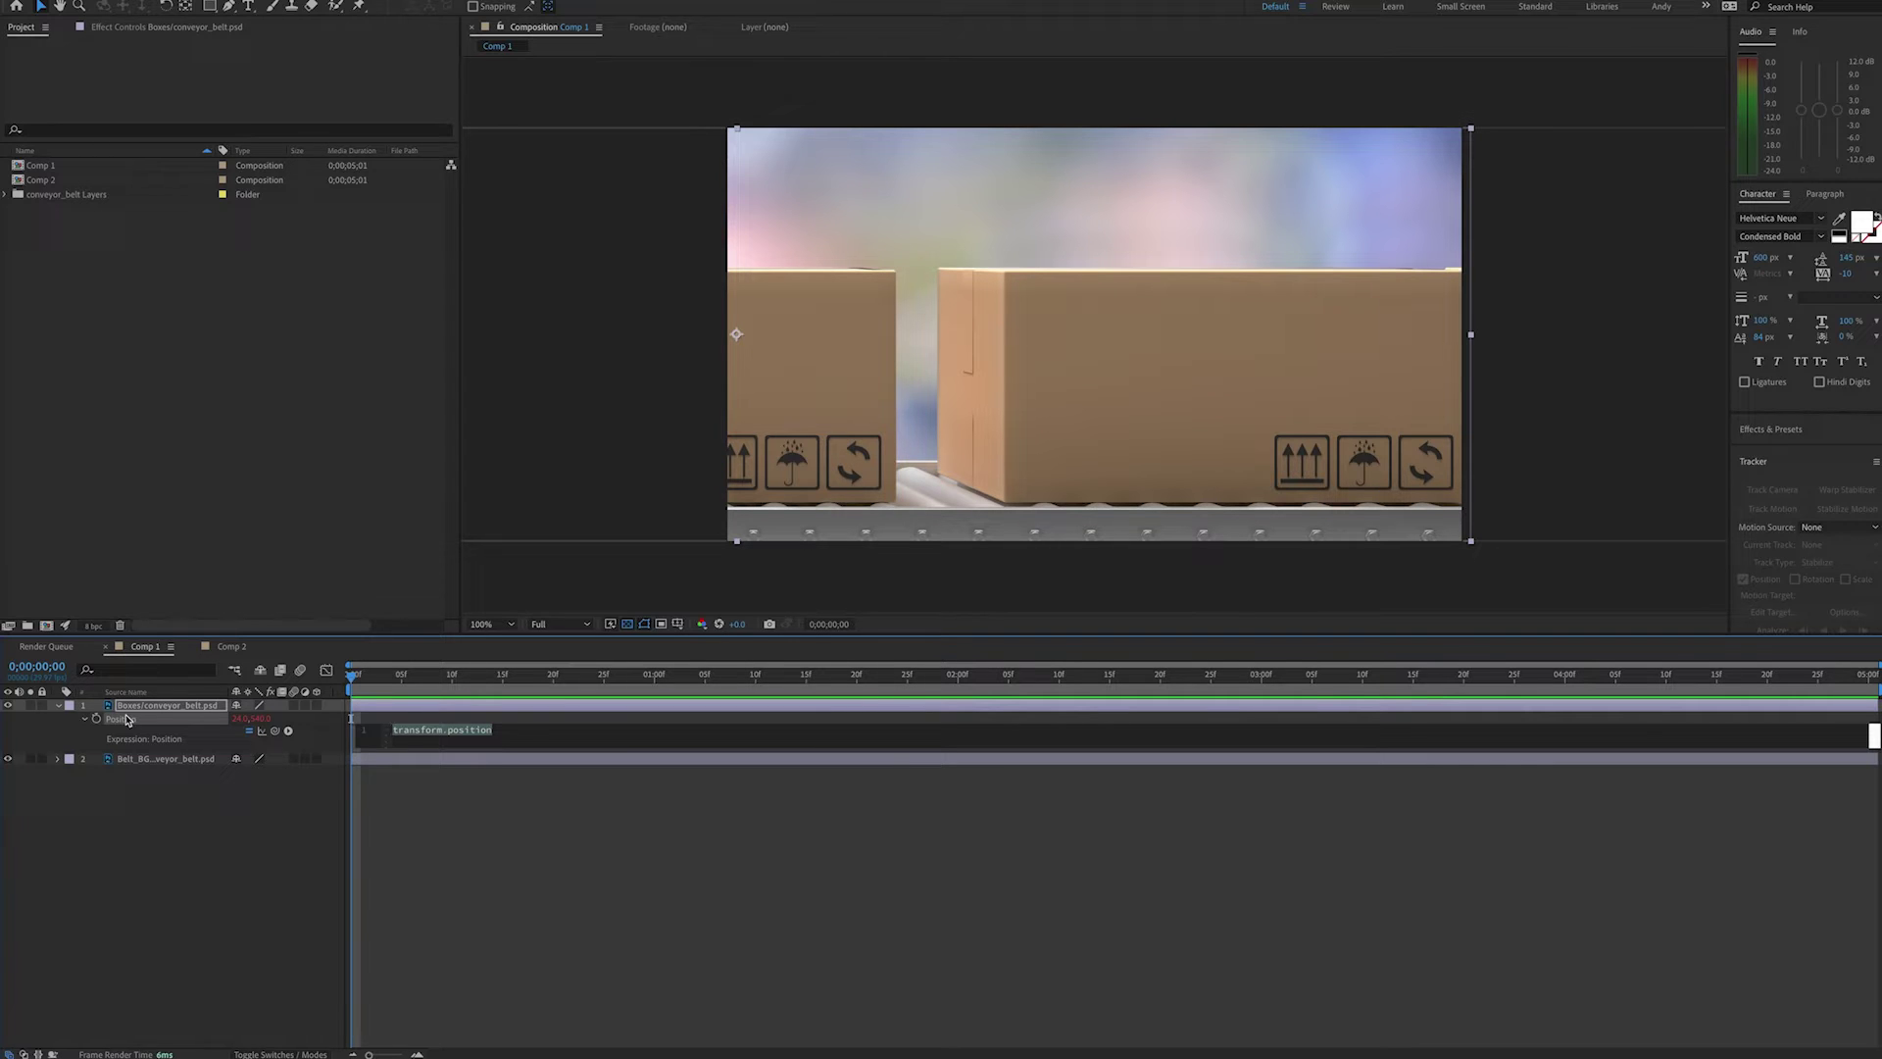
- Write var inc = 50; var x = Math.round(value[0]/inc)*inc; then var y = value[1];
{"action": "type", "text": "var inc"}
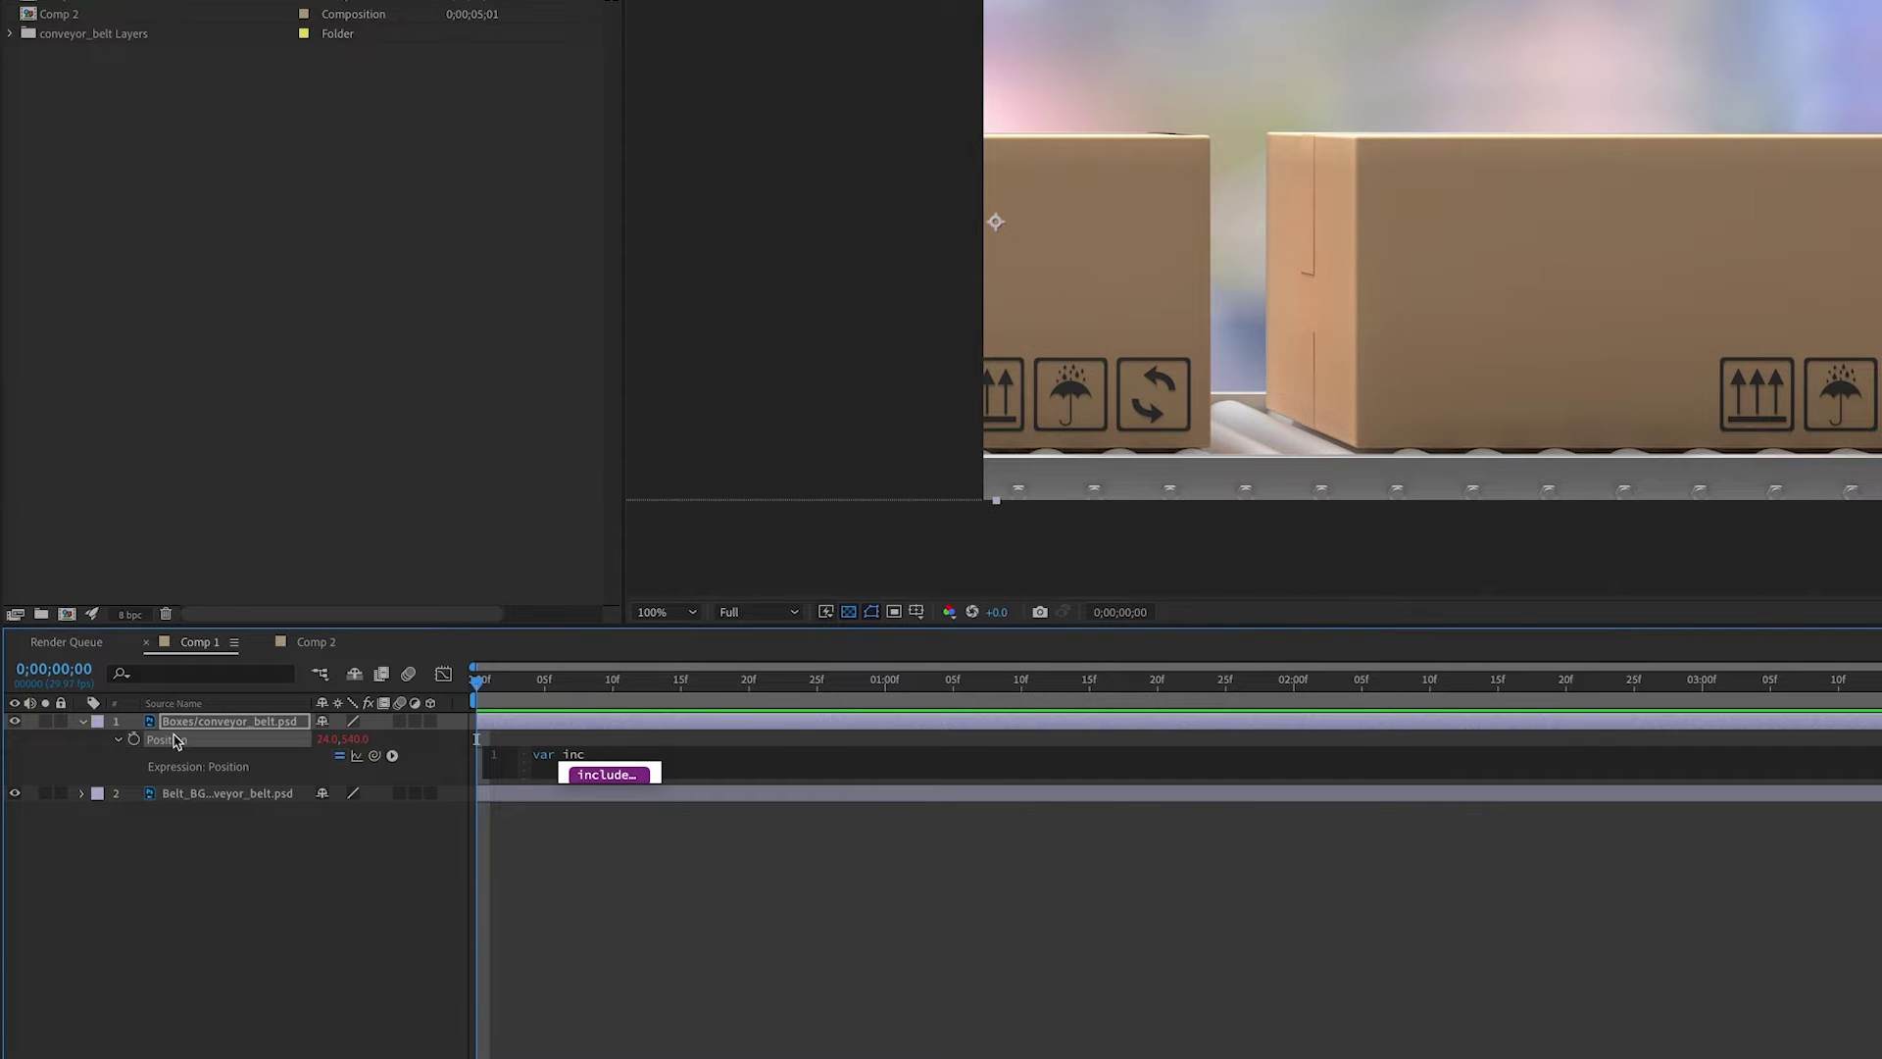
{"action": "type", "text": "= 50"}
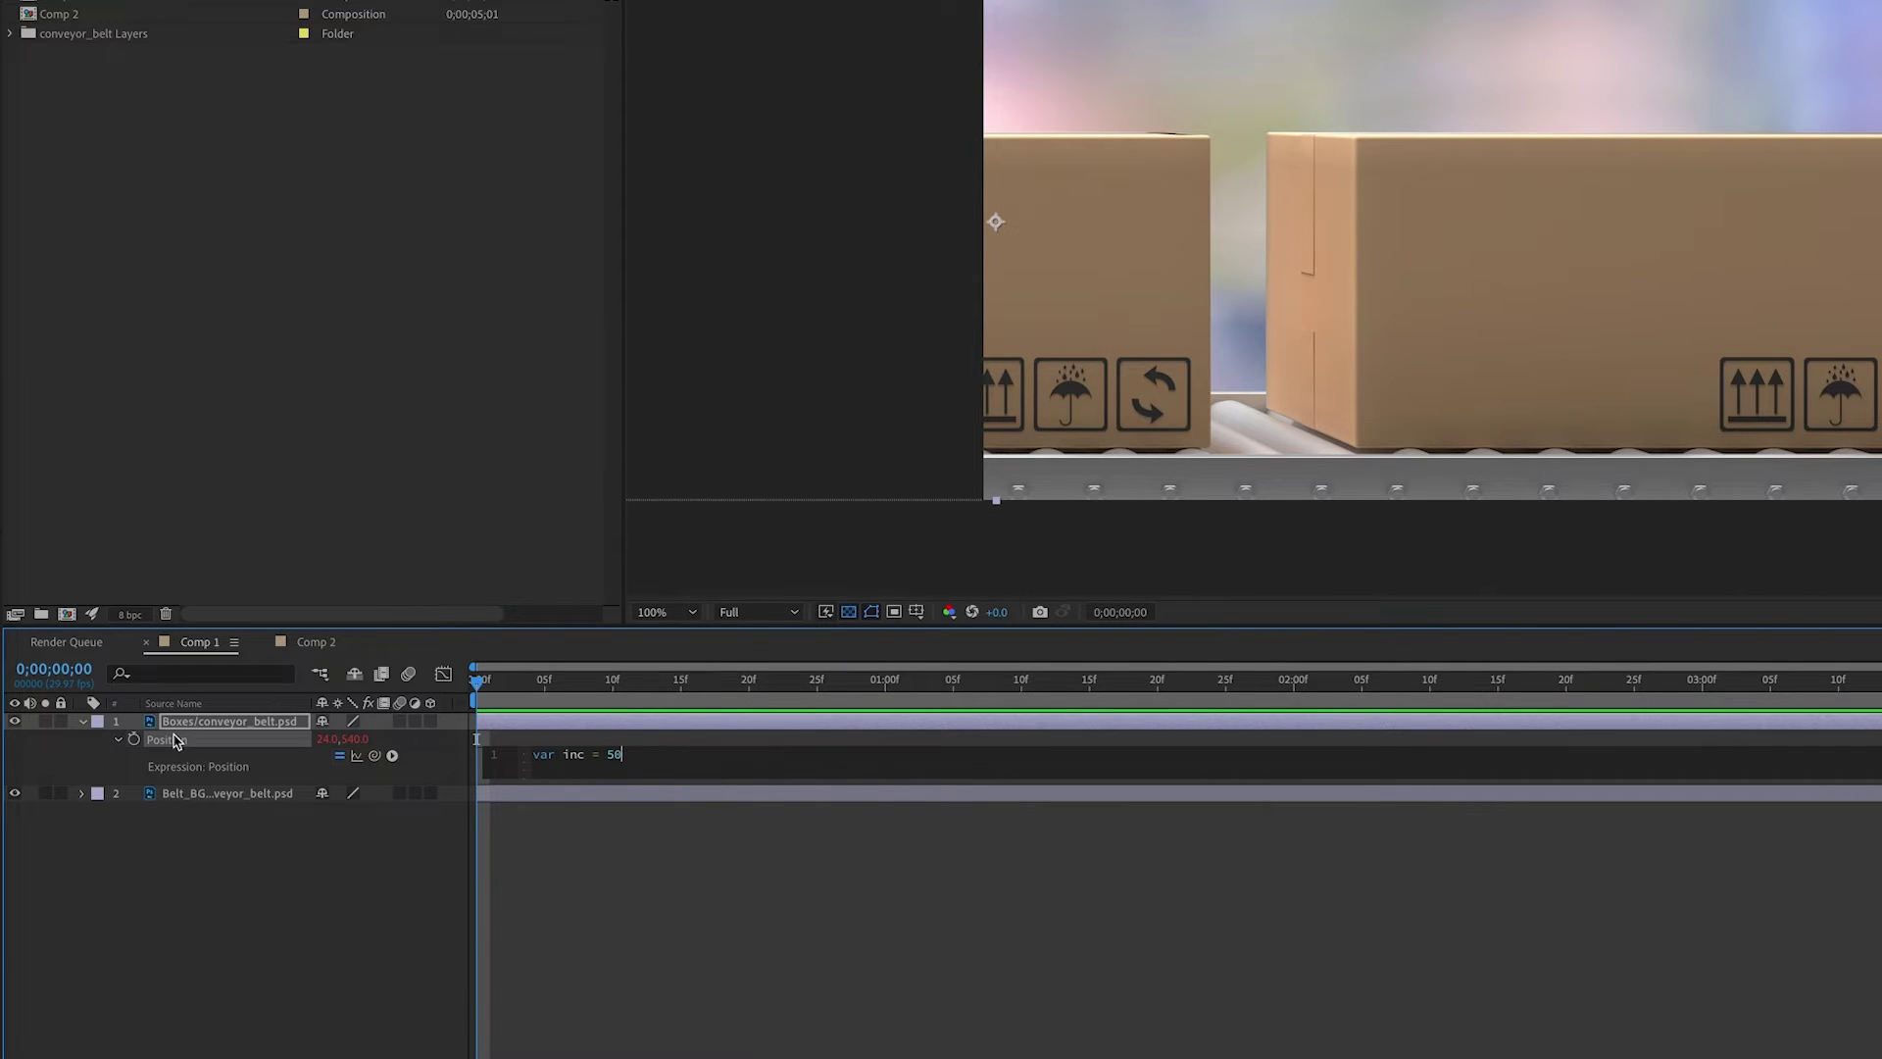
{"action": "type", "text": "; "}
{"action": "type", "text": "var x"}
{"action": "type", "text": " = "}
{"action": "type", "text": "Math"}
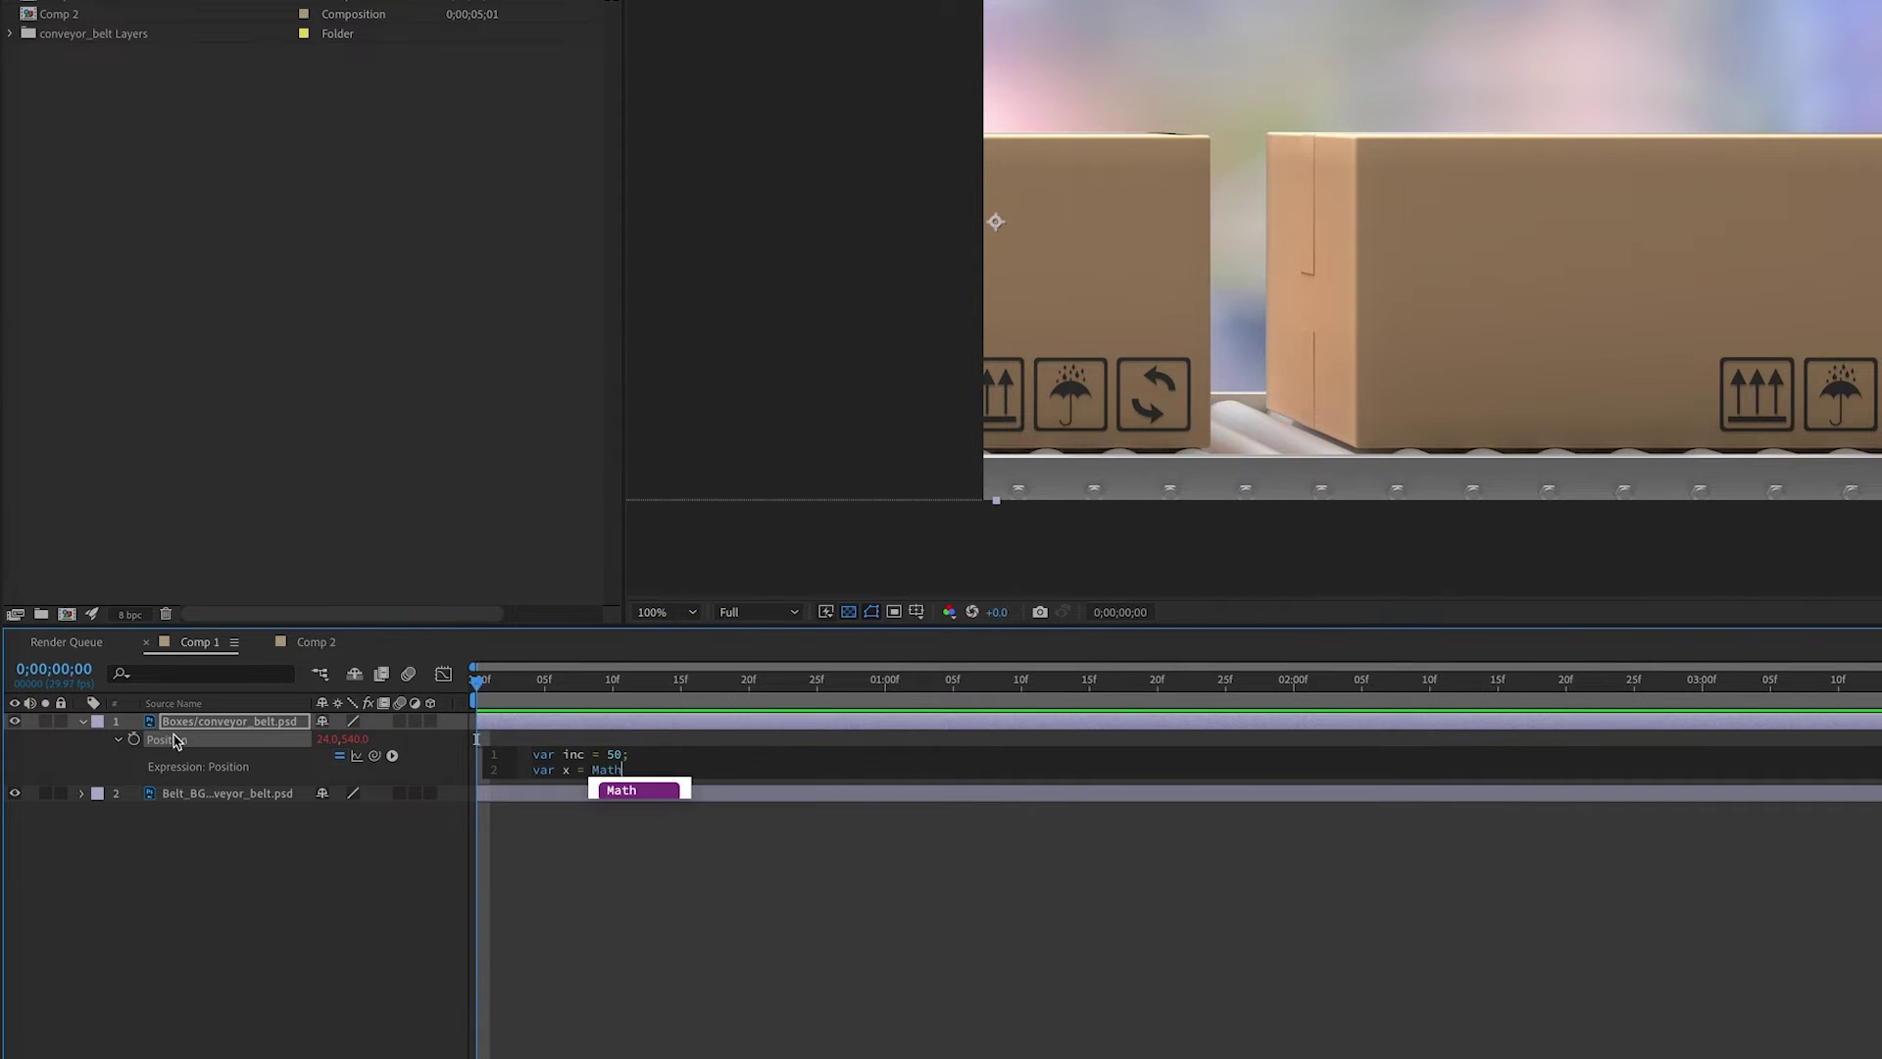
{"action": "type", "text": ".round"}
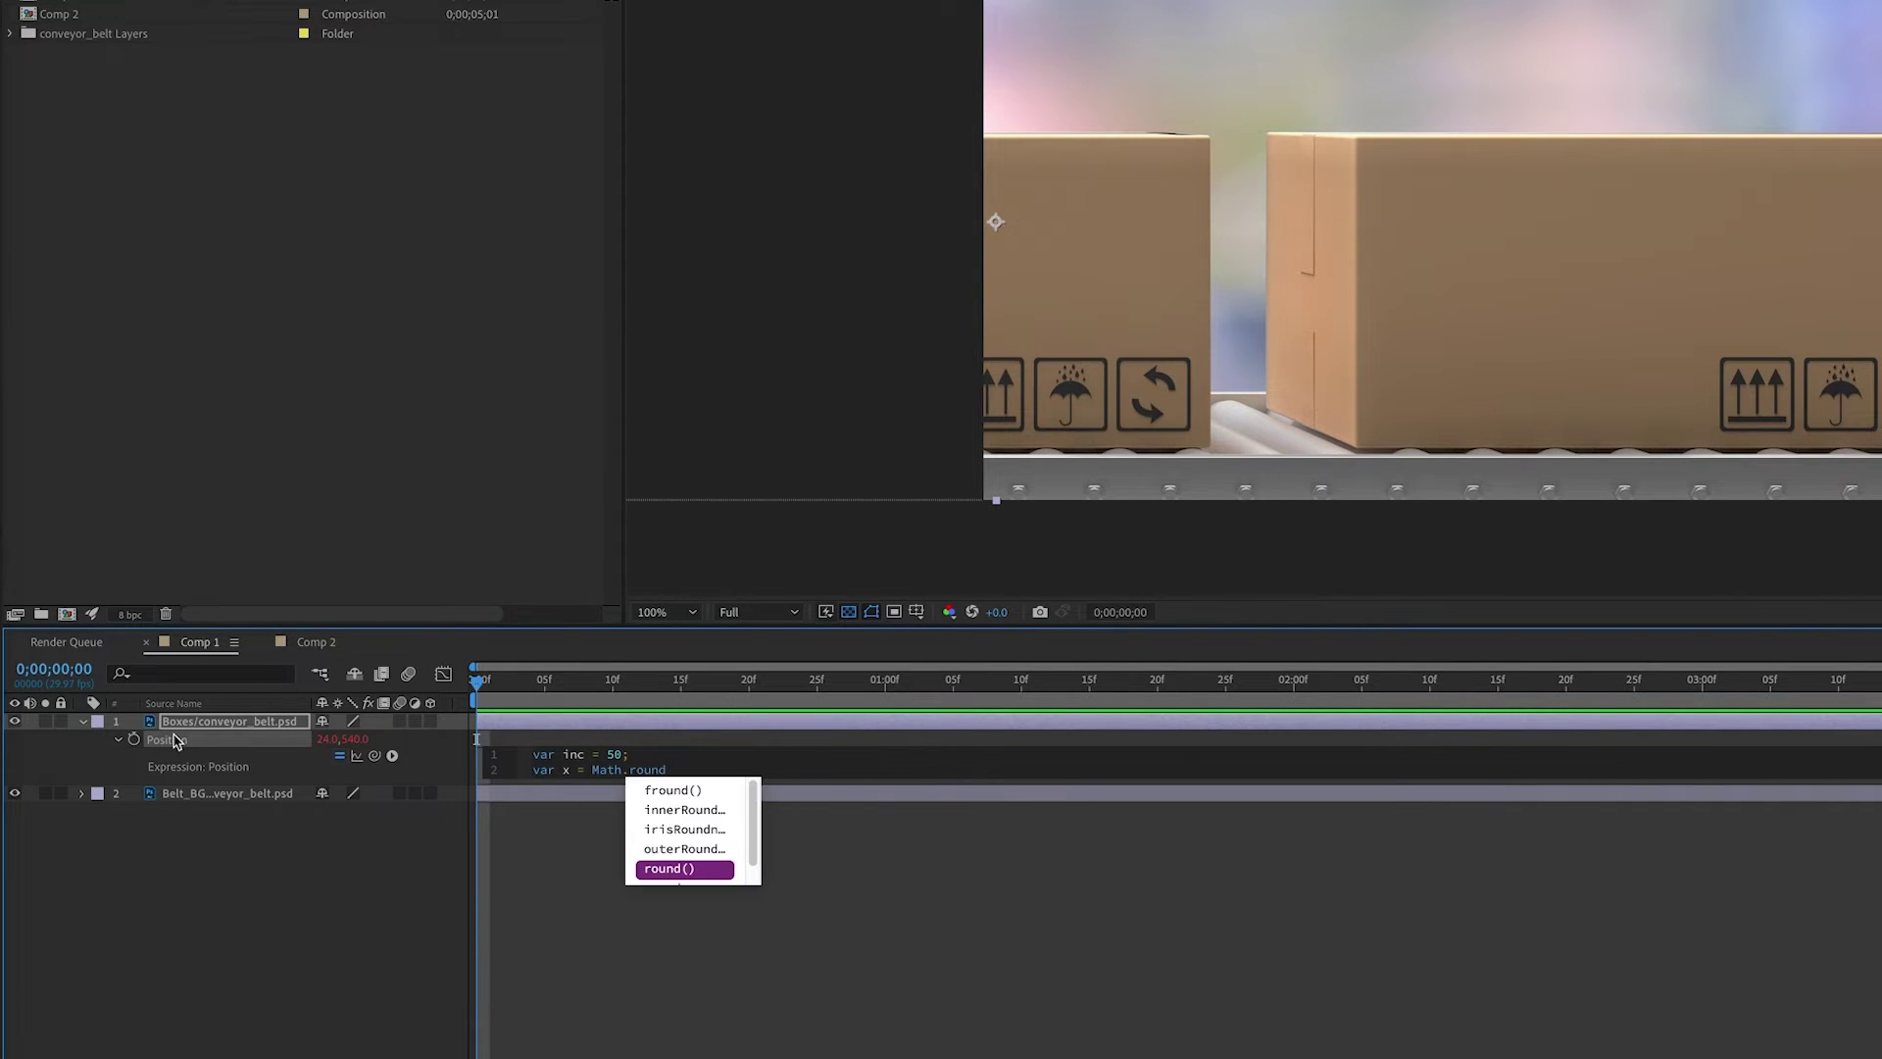
{"action": "key", "text": "Return"}
{"action": "type", "text": "value["}
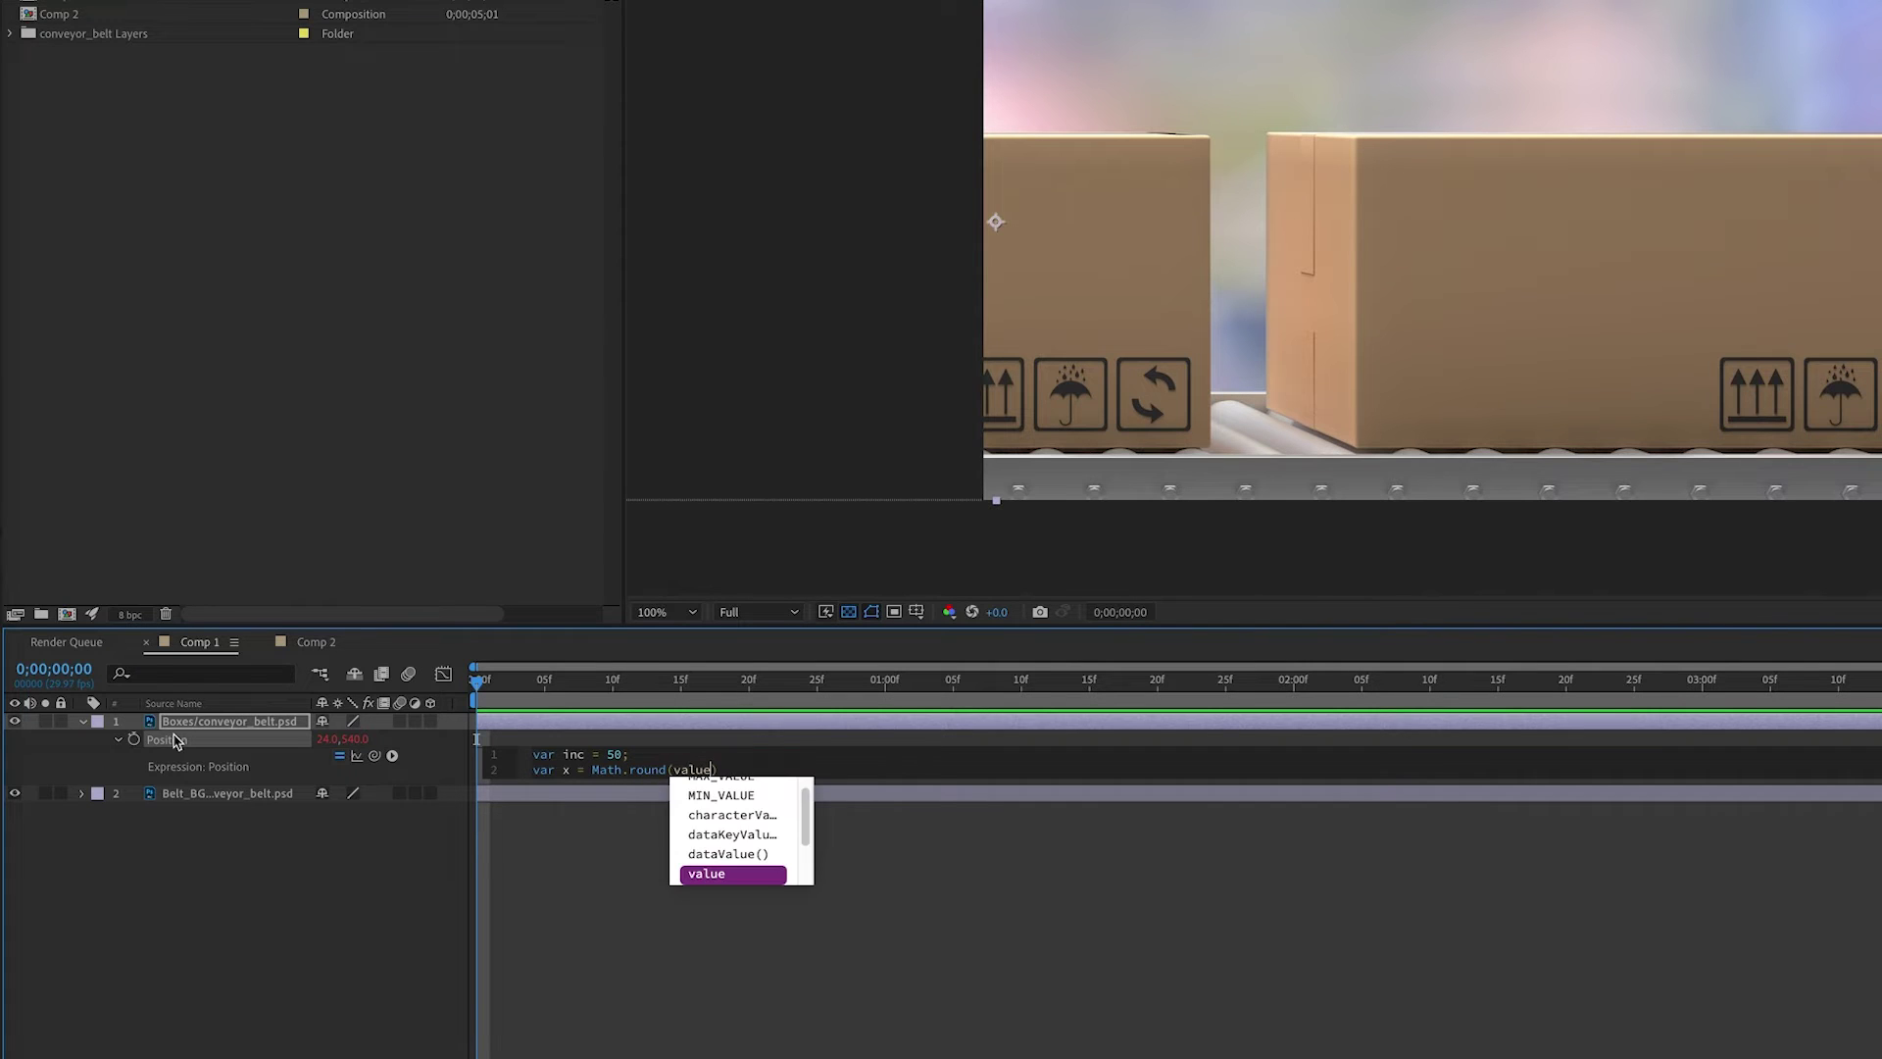
{"action": "type", "text": "0]"}
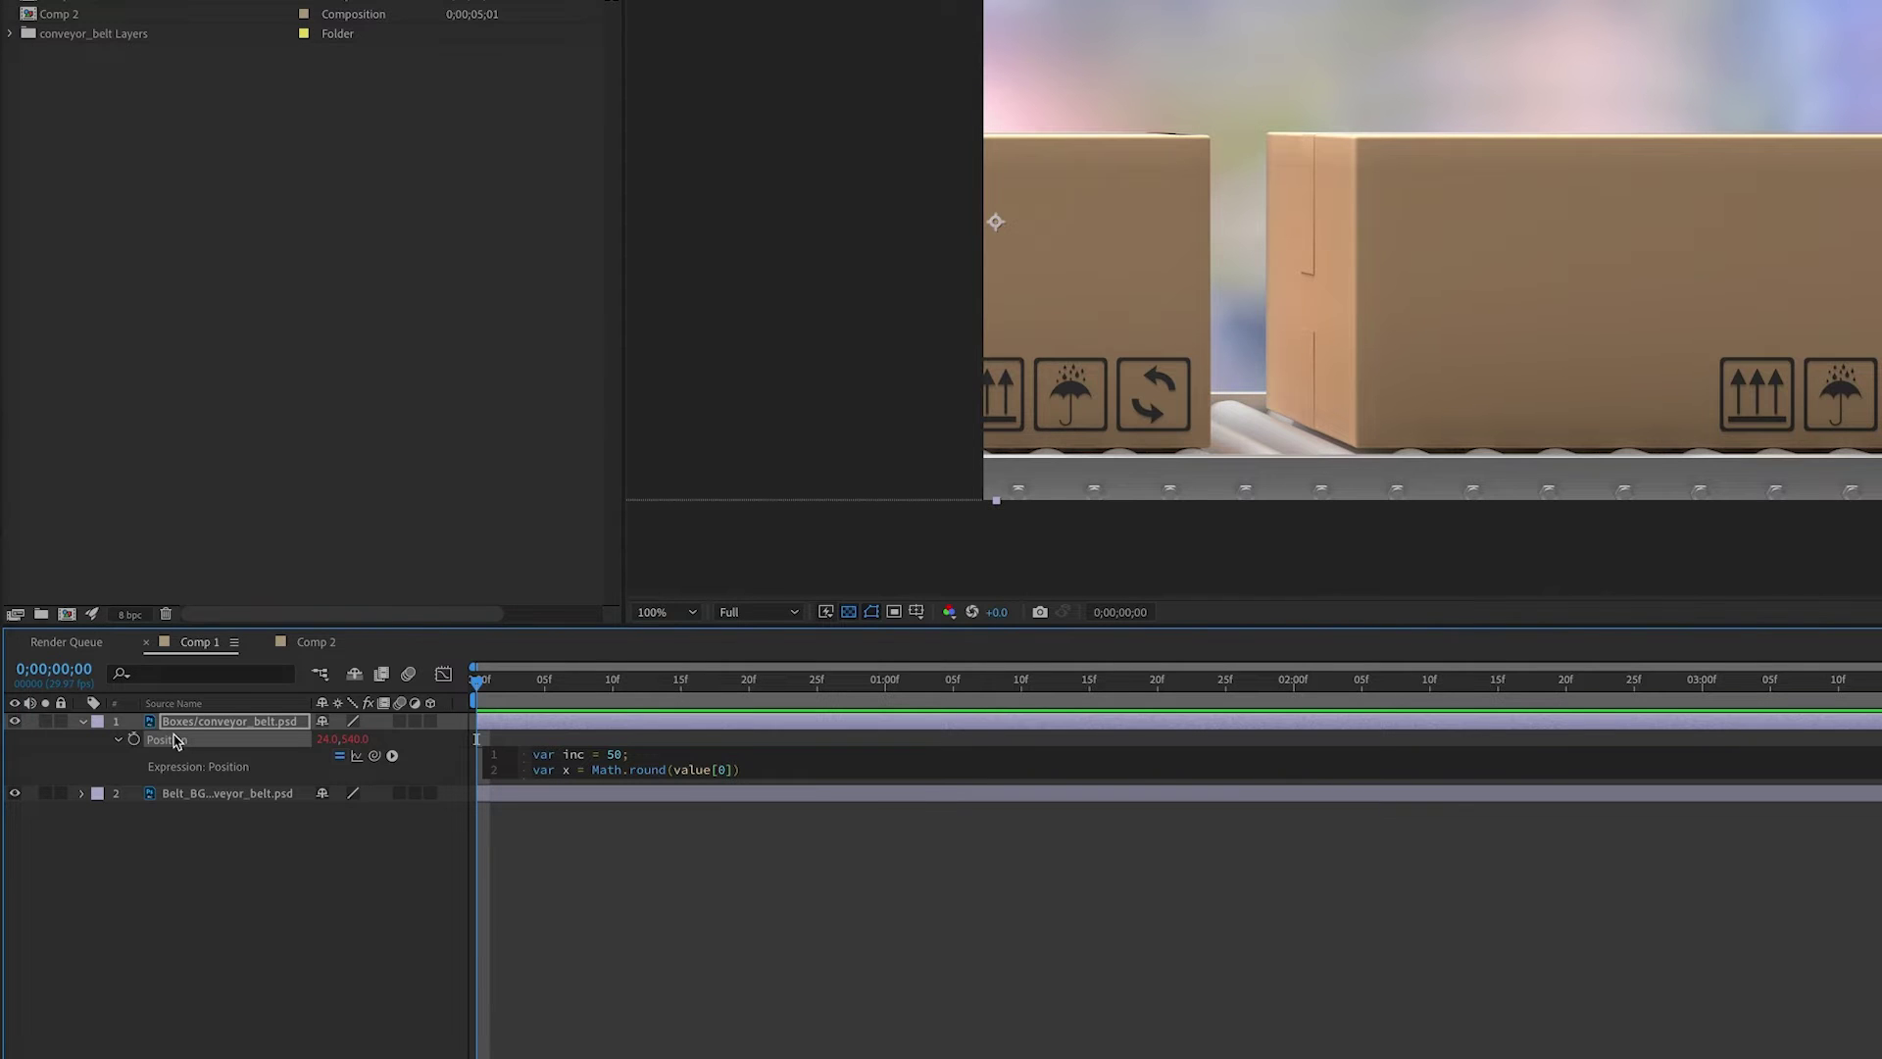
{"action": "type", "text": "/inc"}
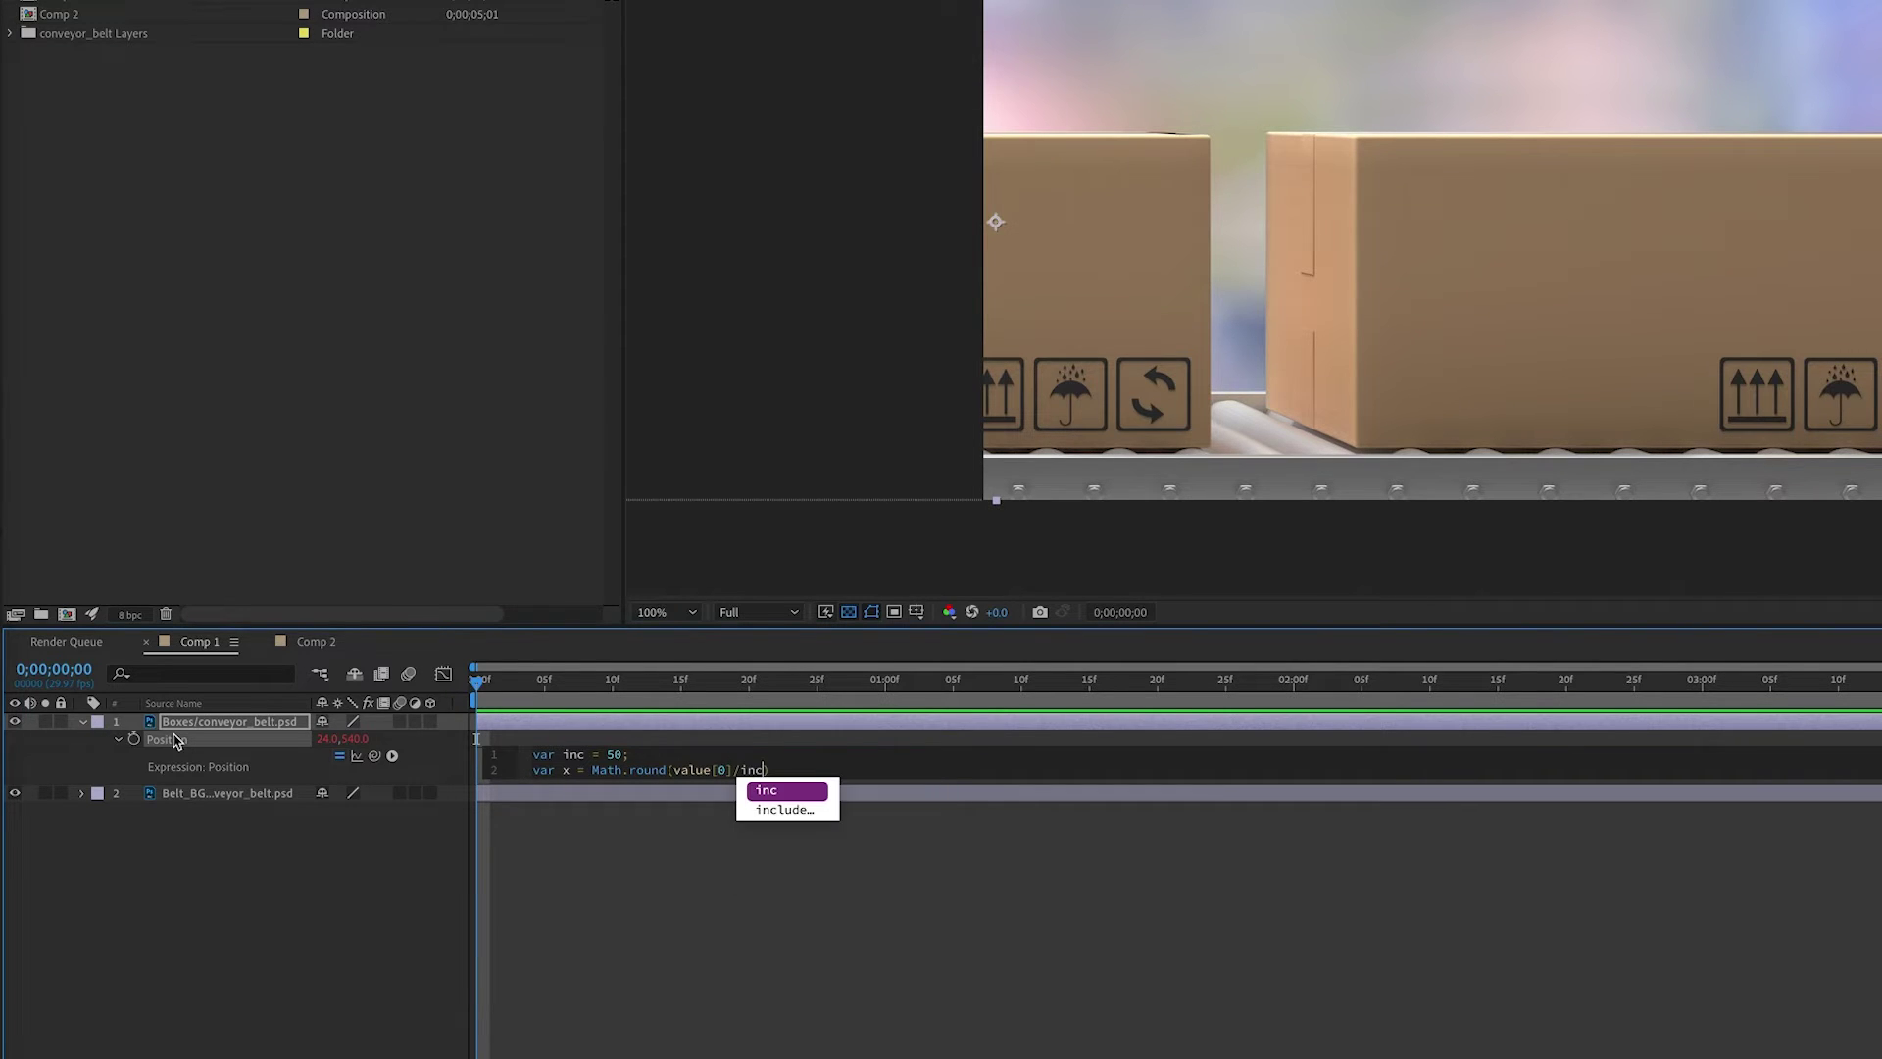
{"action": "type", "text": ")*inc;"}
{"action": "key", "text": "Return"}
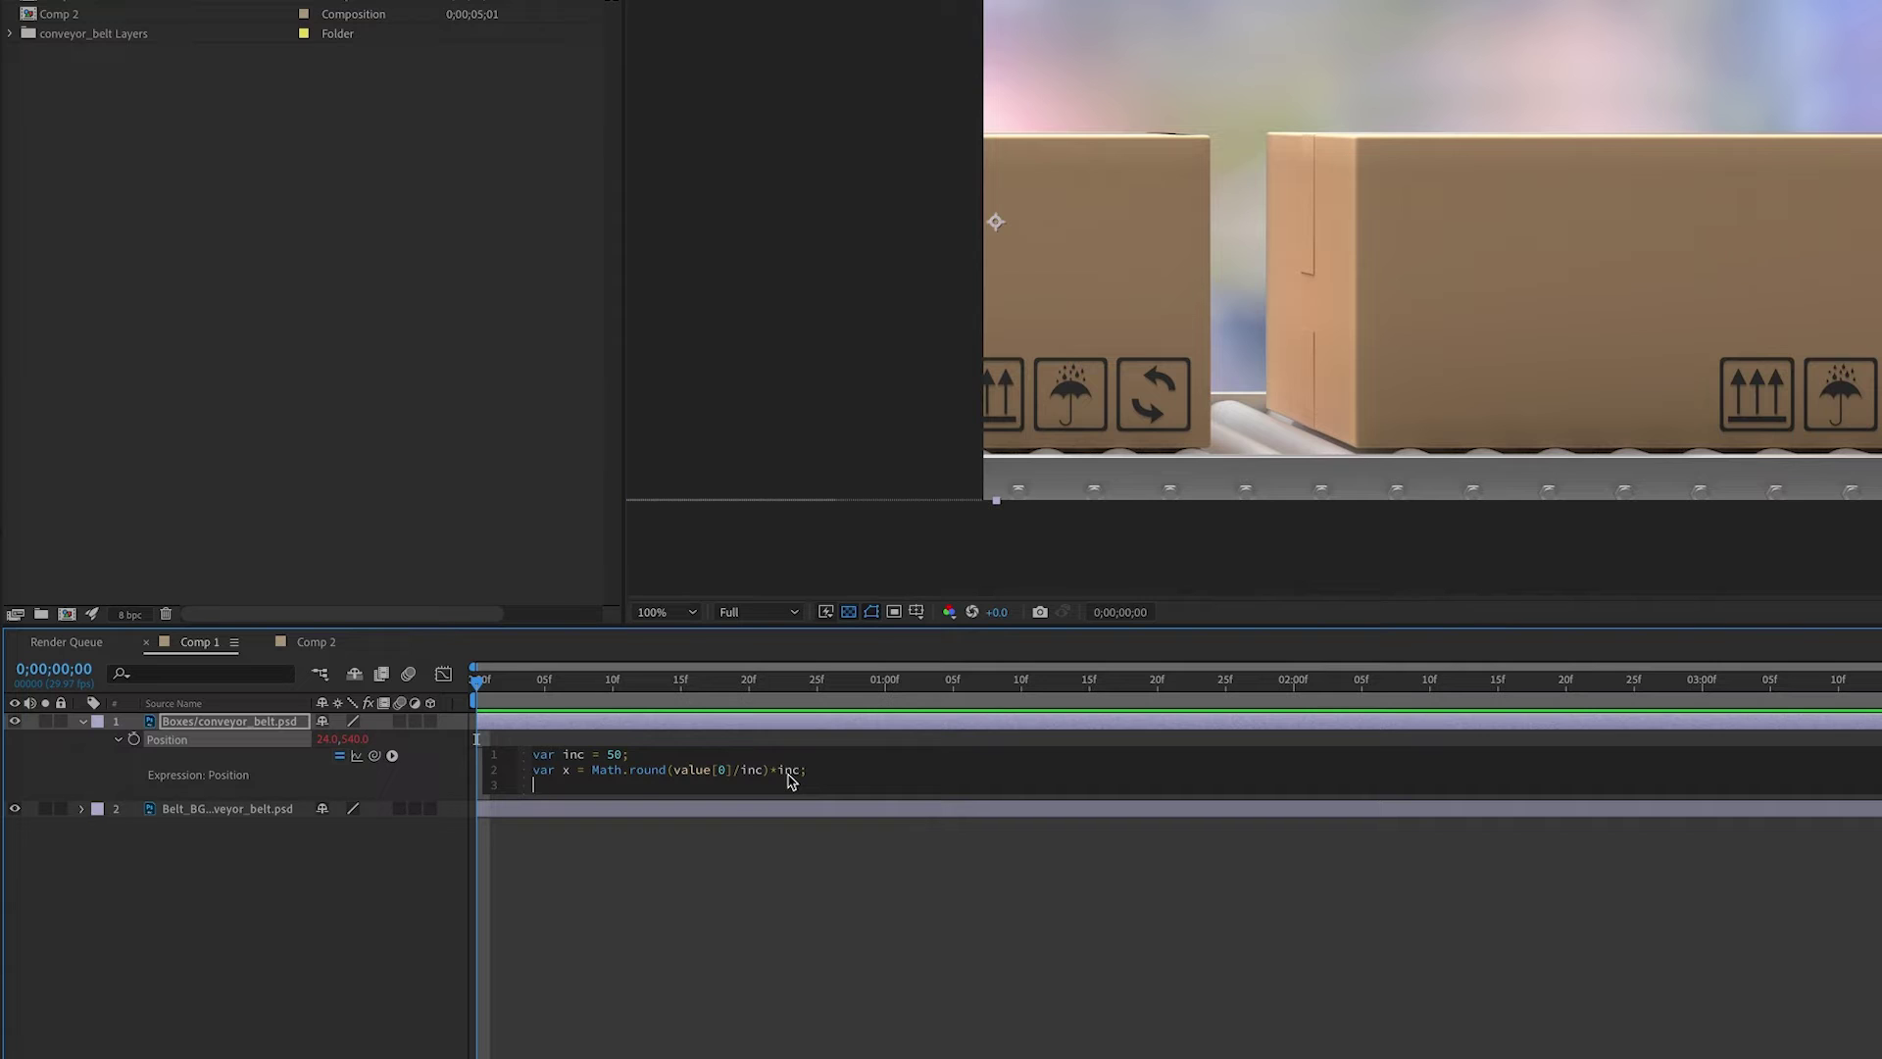
{"action": "type", "text": "var y = value"}
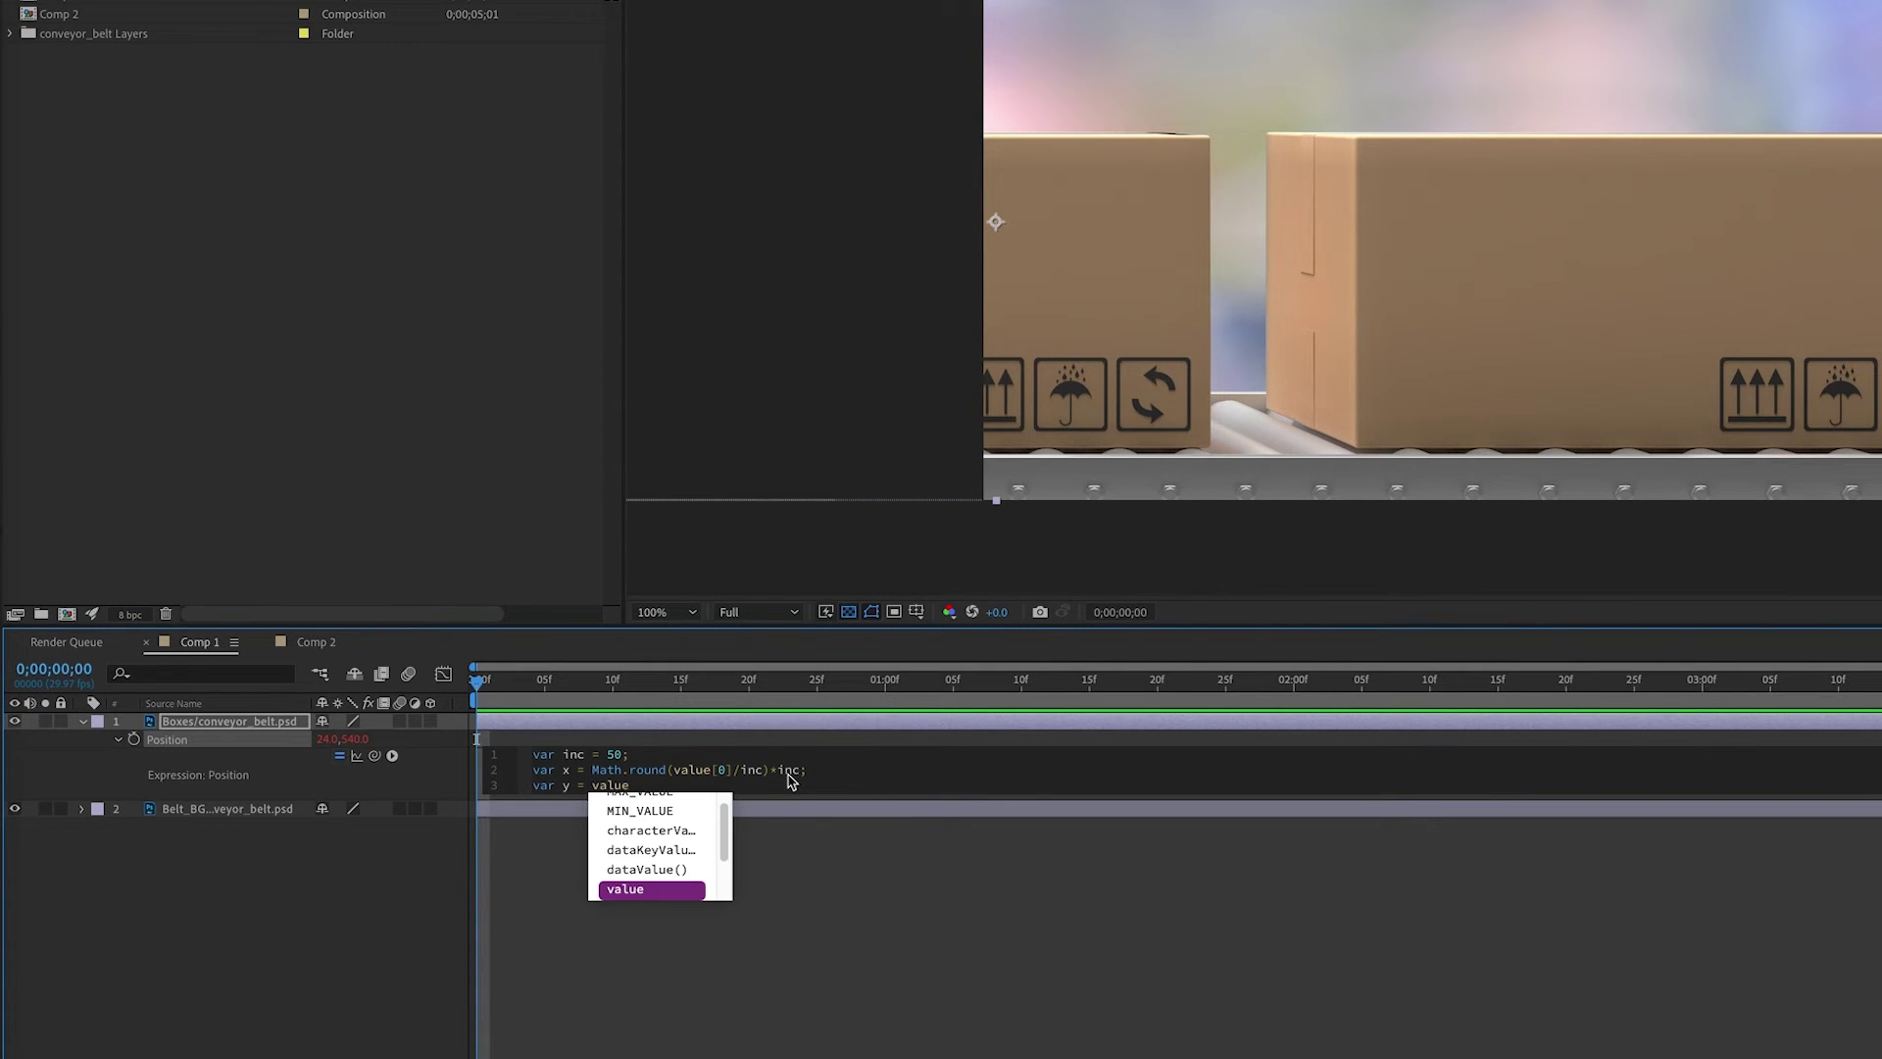
{"action": "type", "text": "[1"}
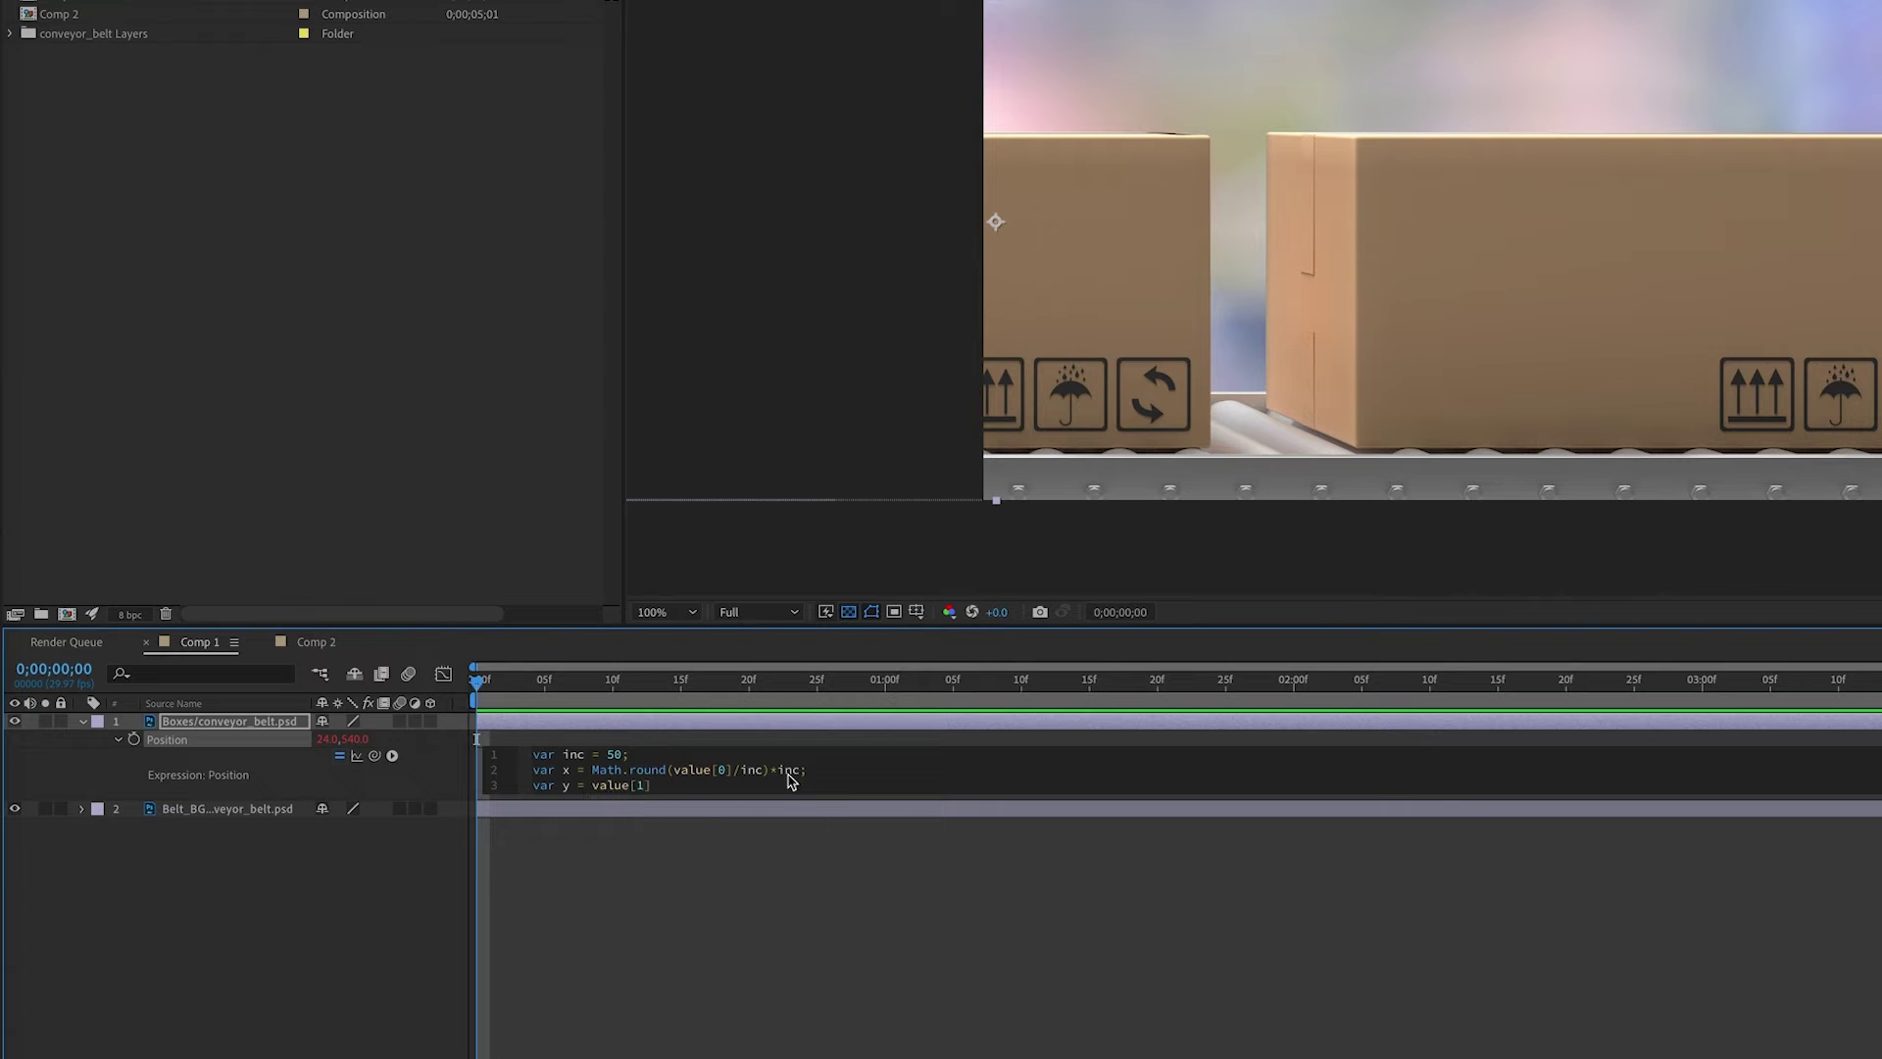
{"action": "type", "text": "];"}
- End the Position expression with a final [x,y] line
{"action": "key", "text": "Return"}
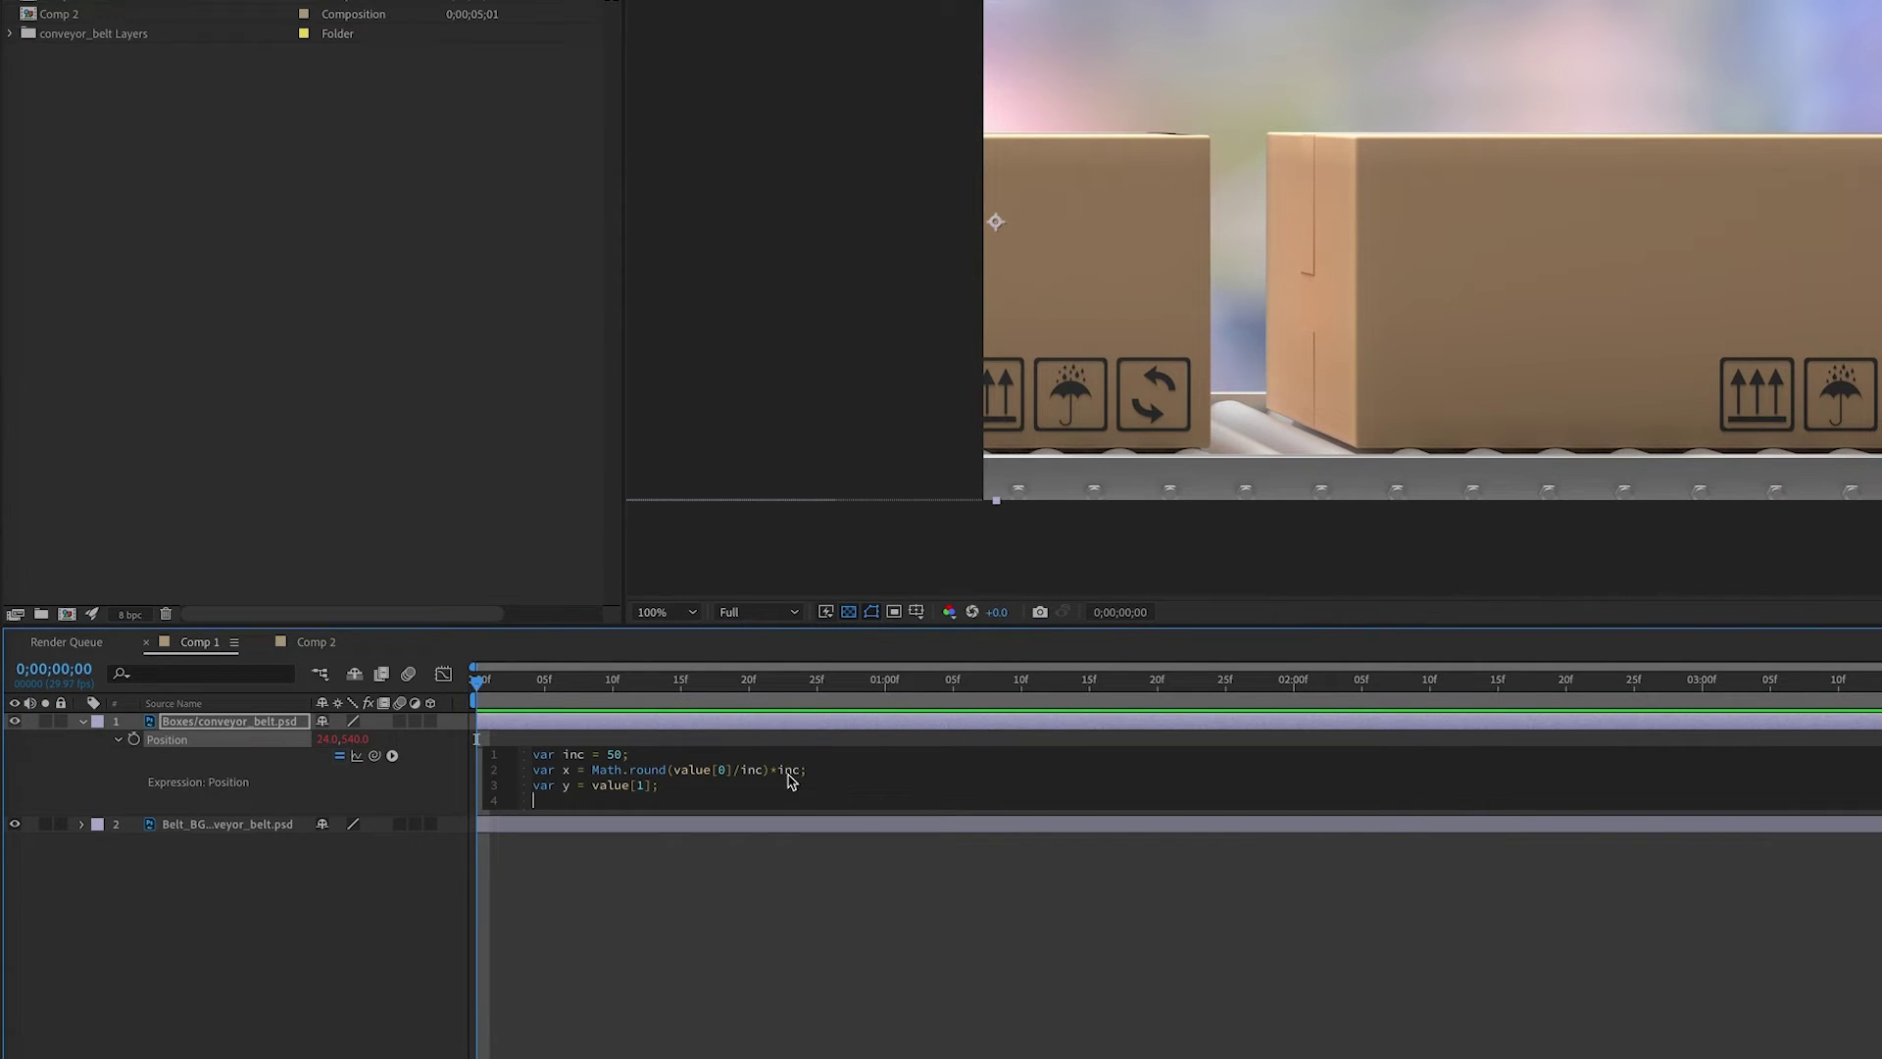
{"action": "type", "text": "[x,y];"}
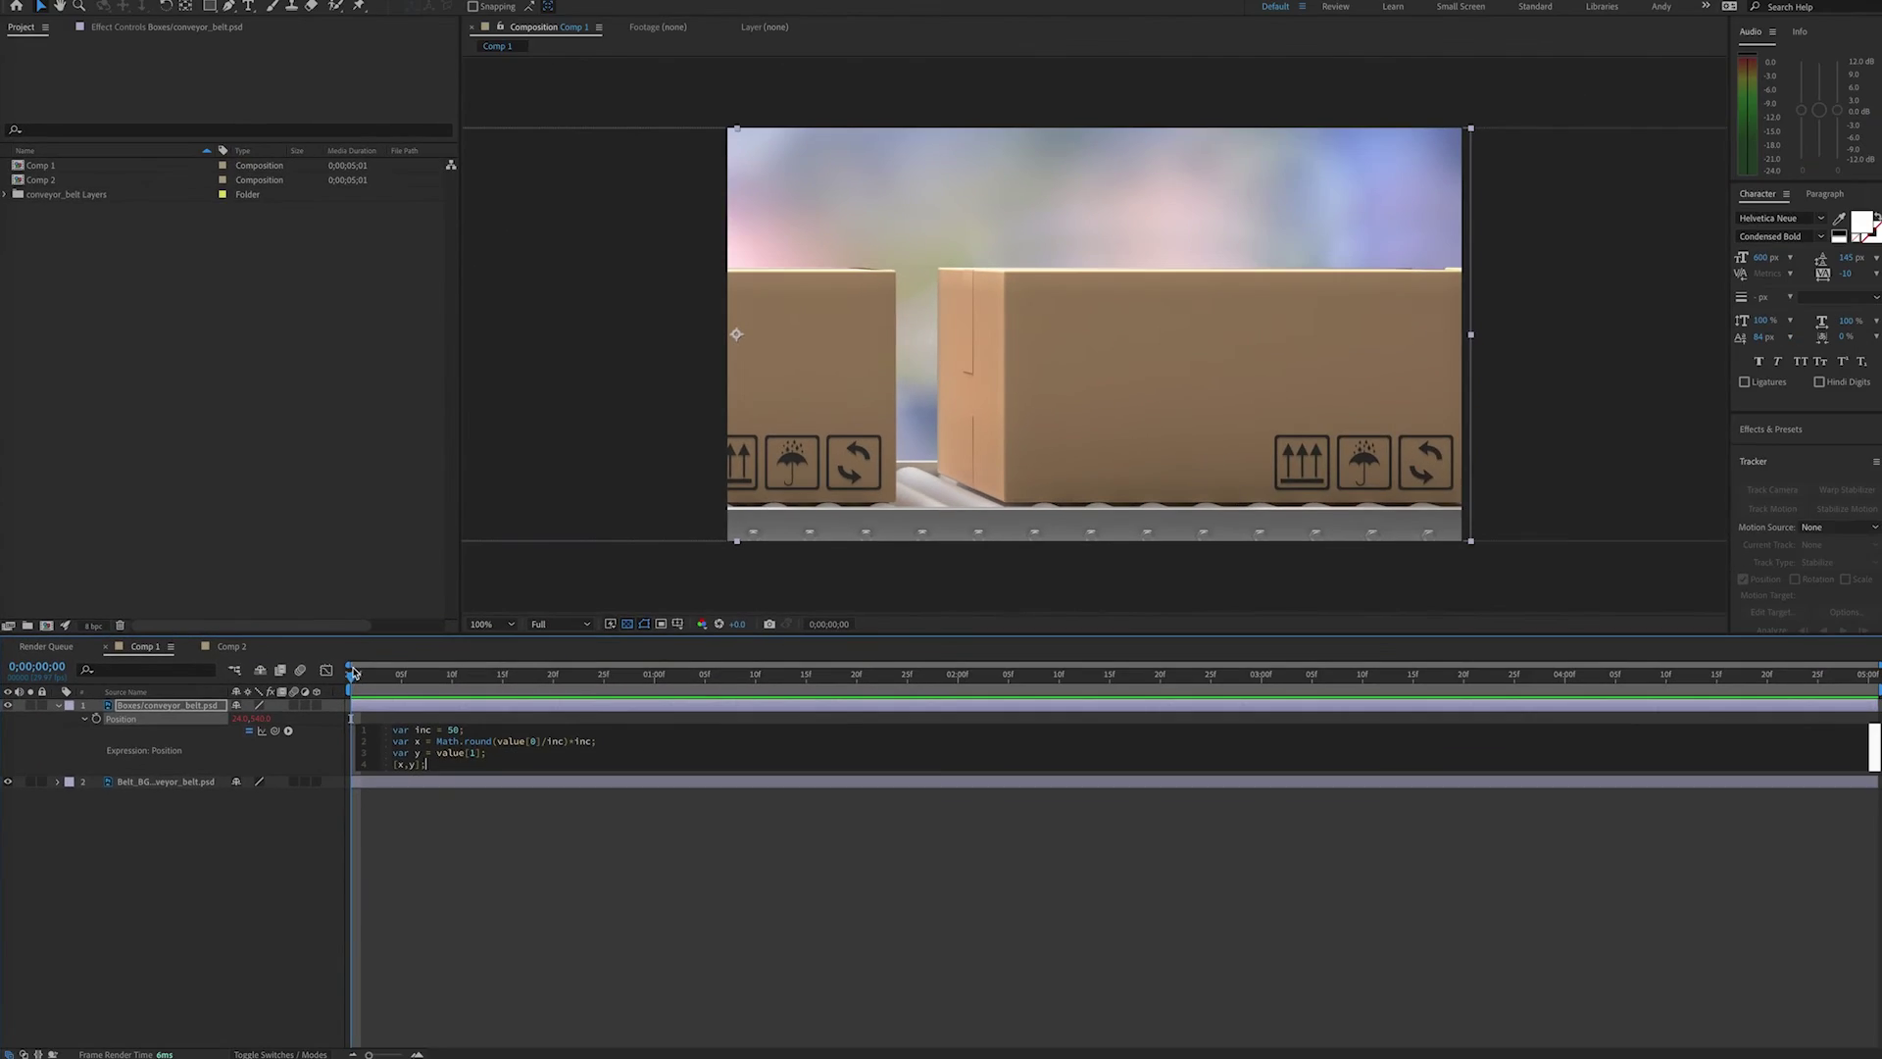
- Commit the expression and keyframe Boxes Position from 0 s to a rightward position at 4 s
{"action": "left_click", "coordinate": [361, 678]}
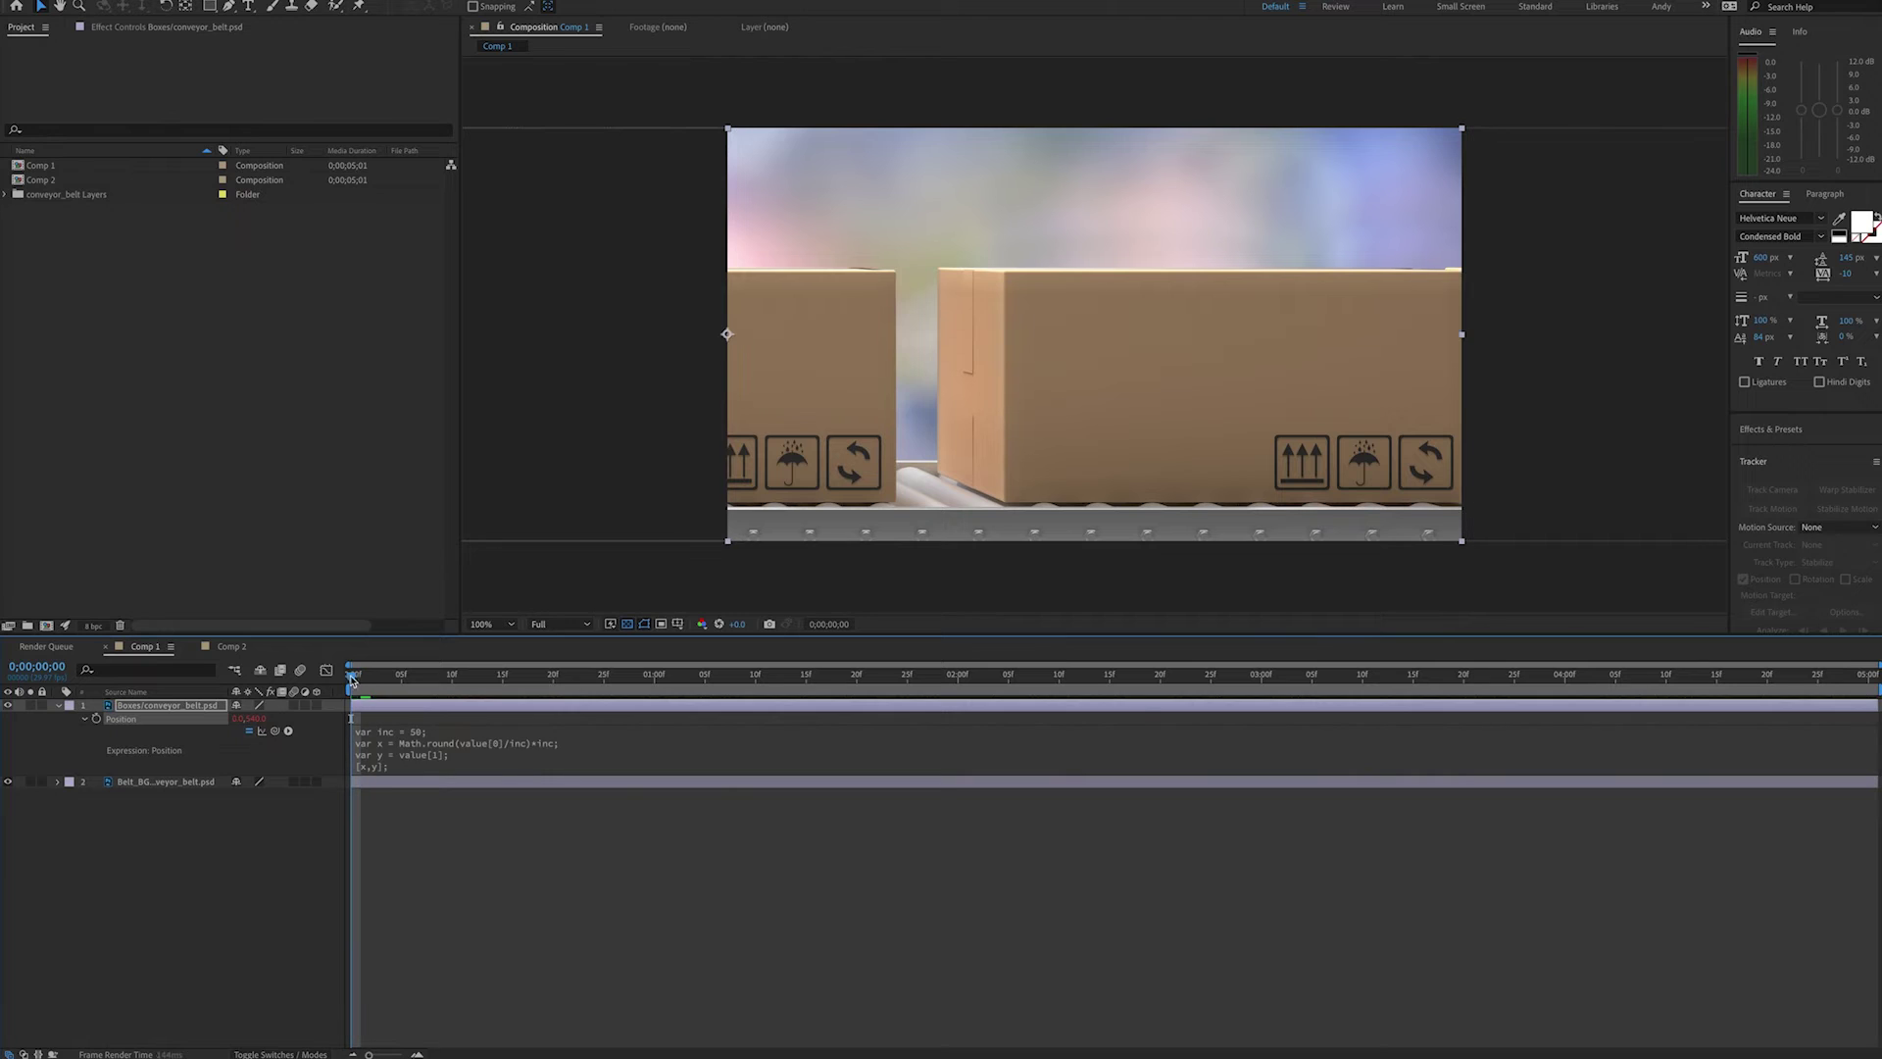
{"action": "left_click", "coordinate": [95, 718]}
{"action": "left_click", "coordinate": [1565, 674]}
{"action": "left_click_drag", "start_coordinate": [844, 413], "coordinate": [1532, 432]}
{"action": "left_click", "coordinate": [351, 674]}
- Preview the boxes stepping across the conveyor belt, then return the playhead near the start
{"action": "left_click", "coordinate": [400, 870]}
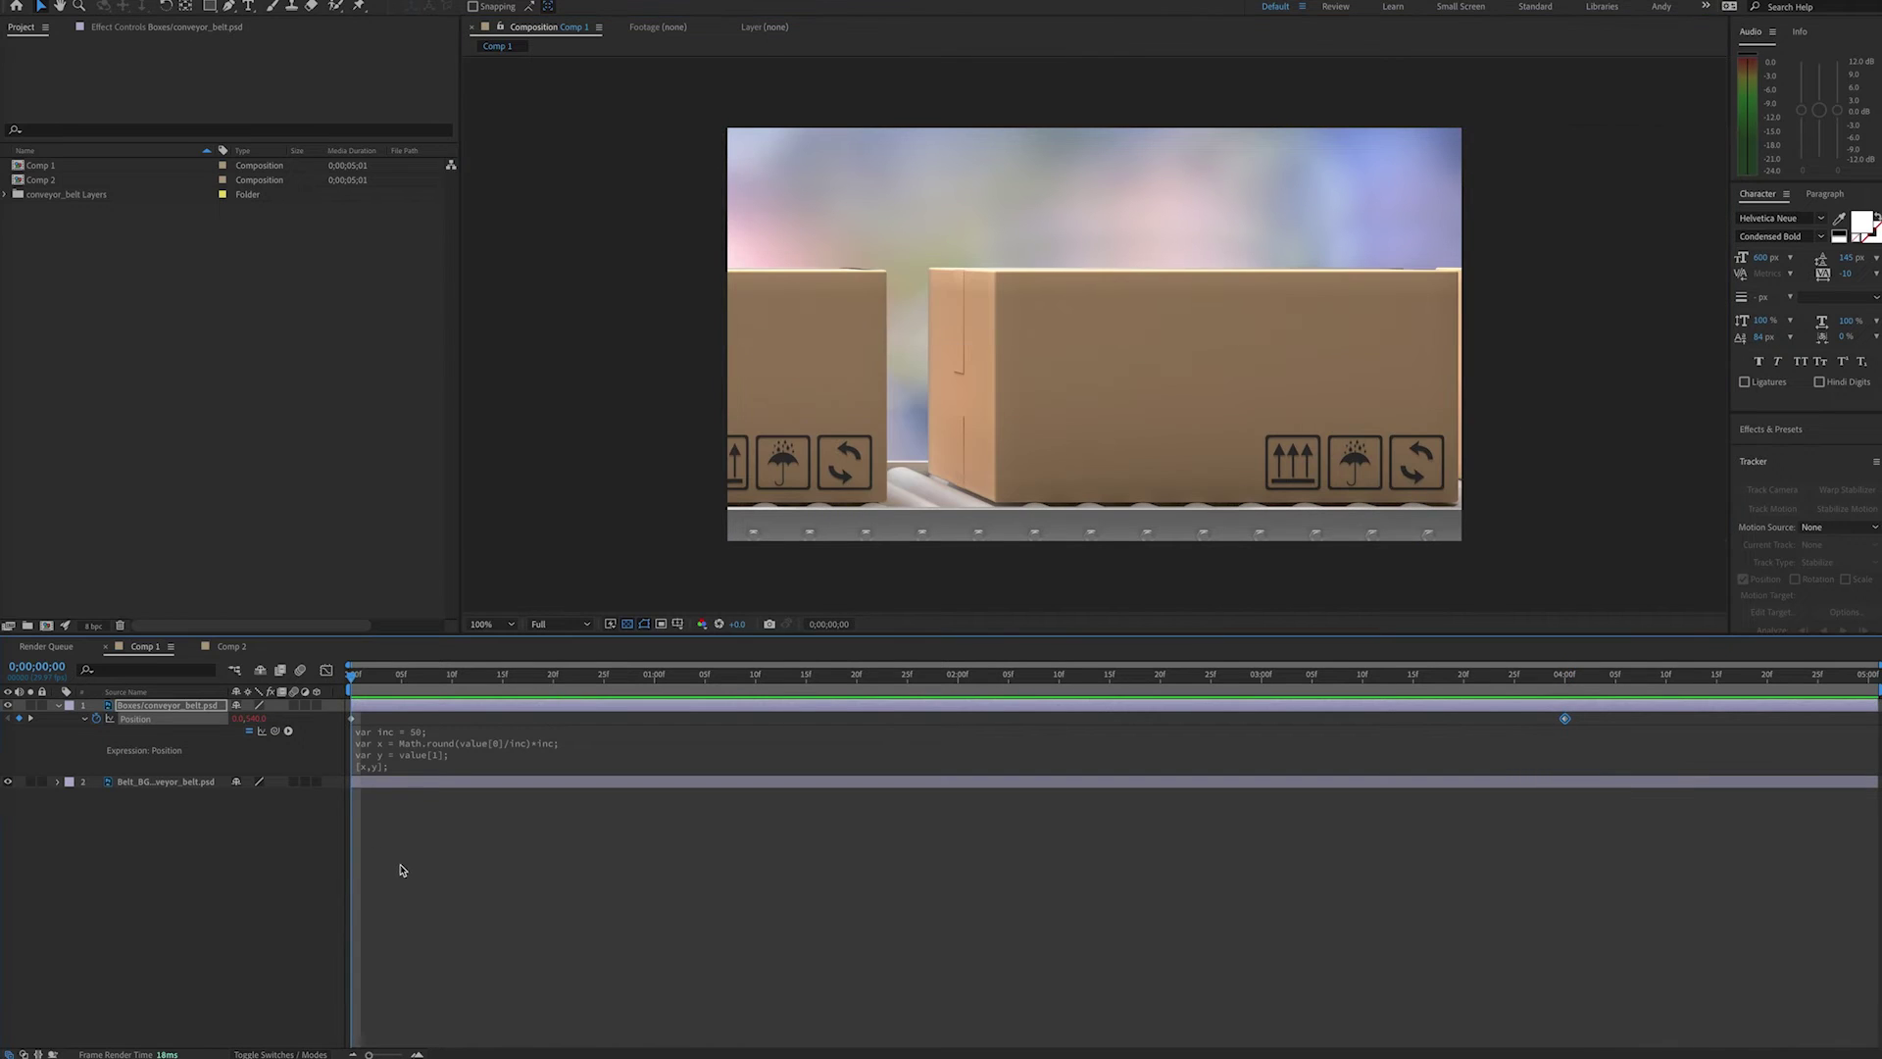
{"action": "key", "text": "space"}
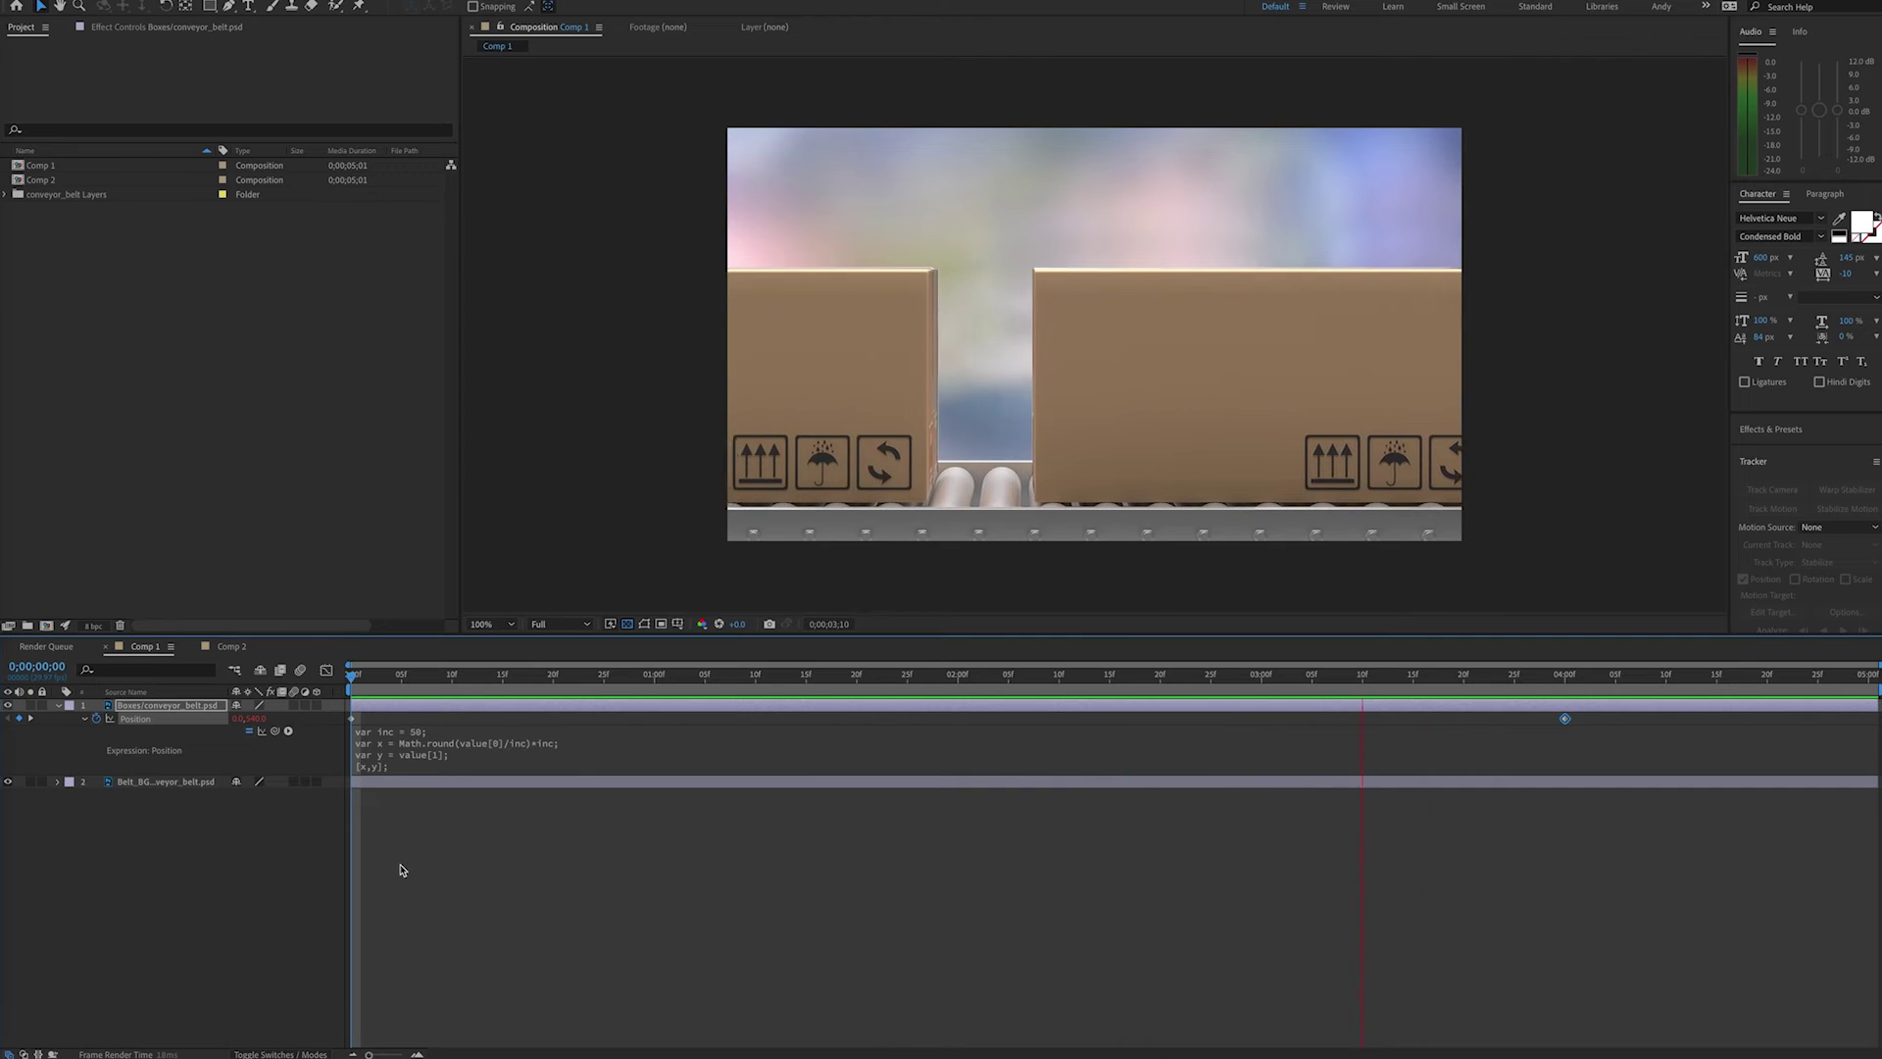
{"action": "key", "text": "space"}
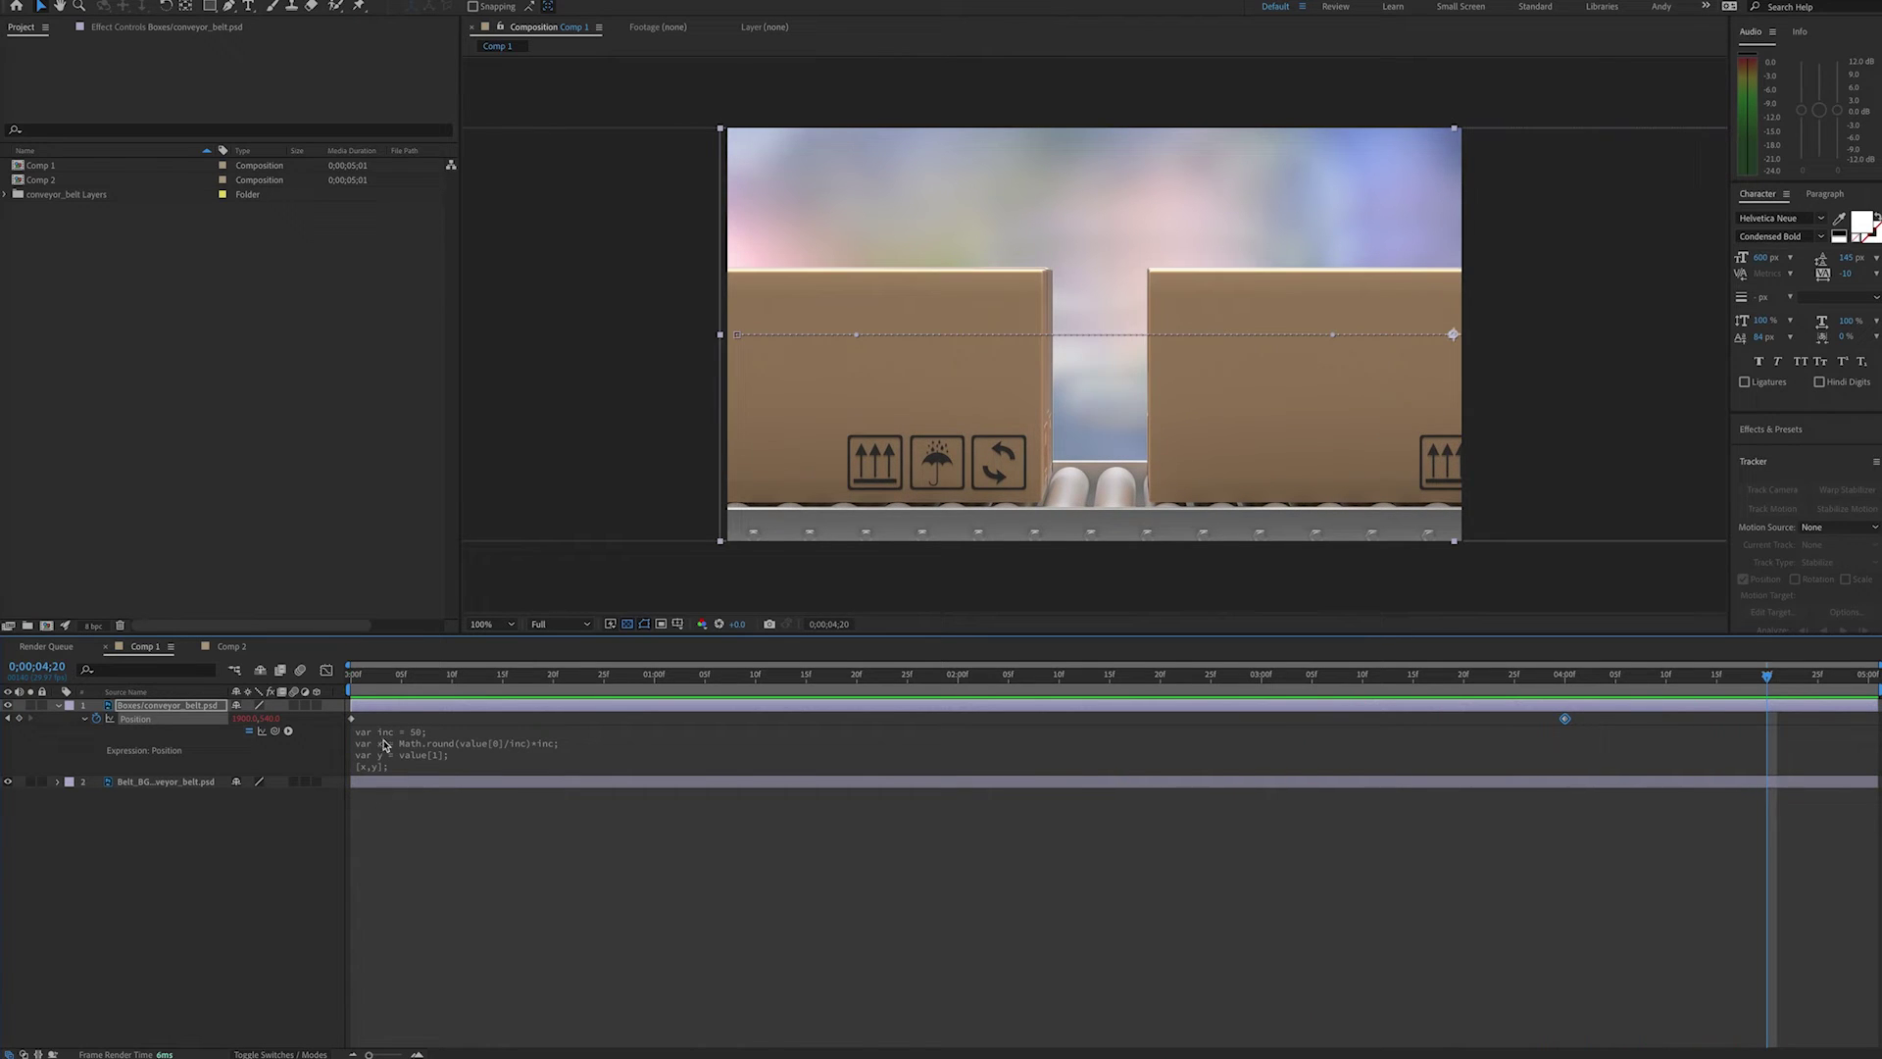
{"action": "mouse_move", "coordinate": [364, 686]}
{"action": "left_mouse_down"}
{"action": "mouse_move", "coordinate": [576, 689]}
{"action": "mouse_move", "coordinate": [350, 689]}
{"action": "left_mouse_up"}
{"action": "left_click", "coordinate": [453, 736]}
- Change the Position step size inc from 50 to 100 and preview
{"action": "left_click", "coordinate": [454, 734]}
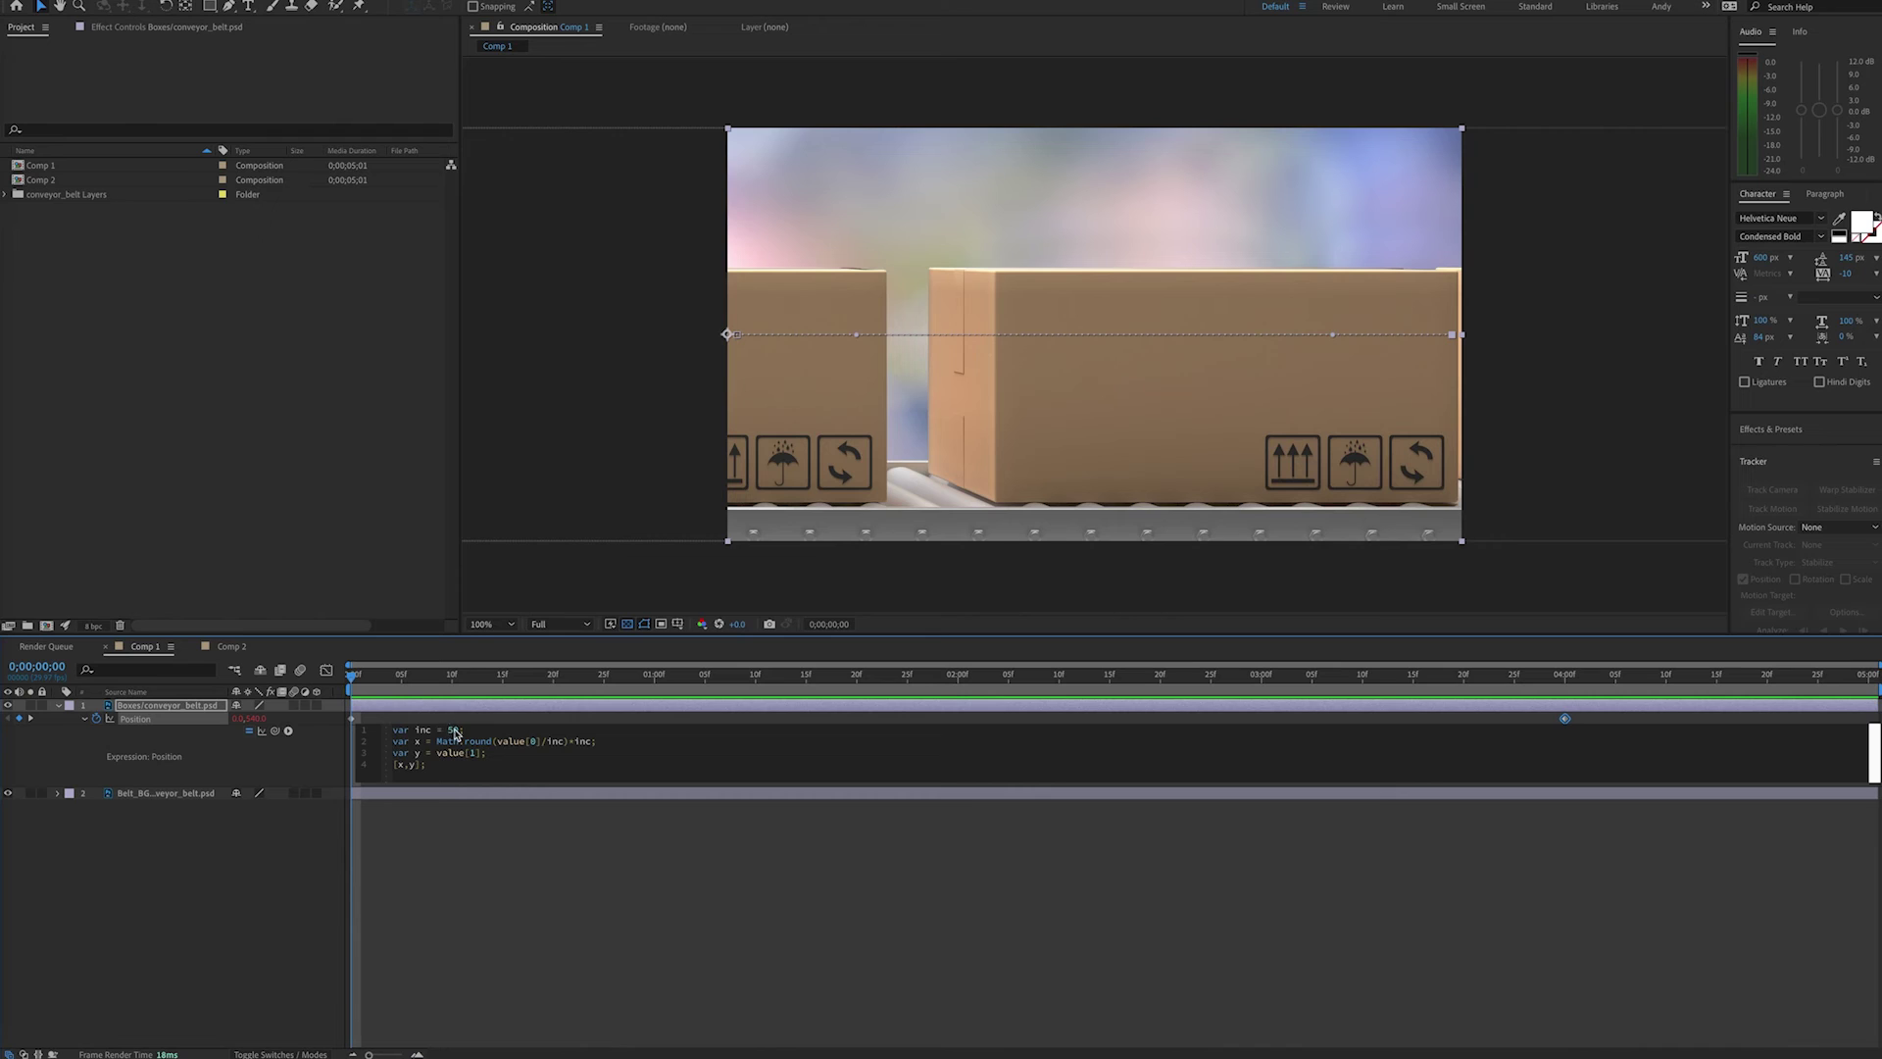
{"action": "key", "text": "BackSpace"}
{"action": "key", "text": "BackSpace"}
{"action": "type", "text": "100"}
{"action": "left_click", "coordinate": [385, 781]}
{"action": "key", "text": "space"}
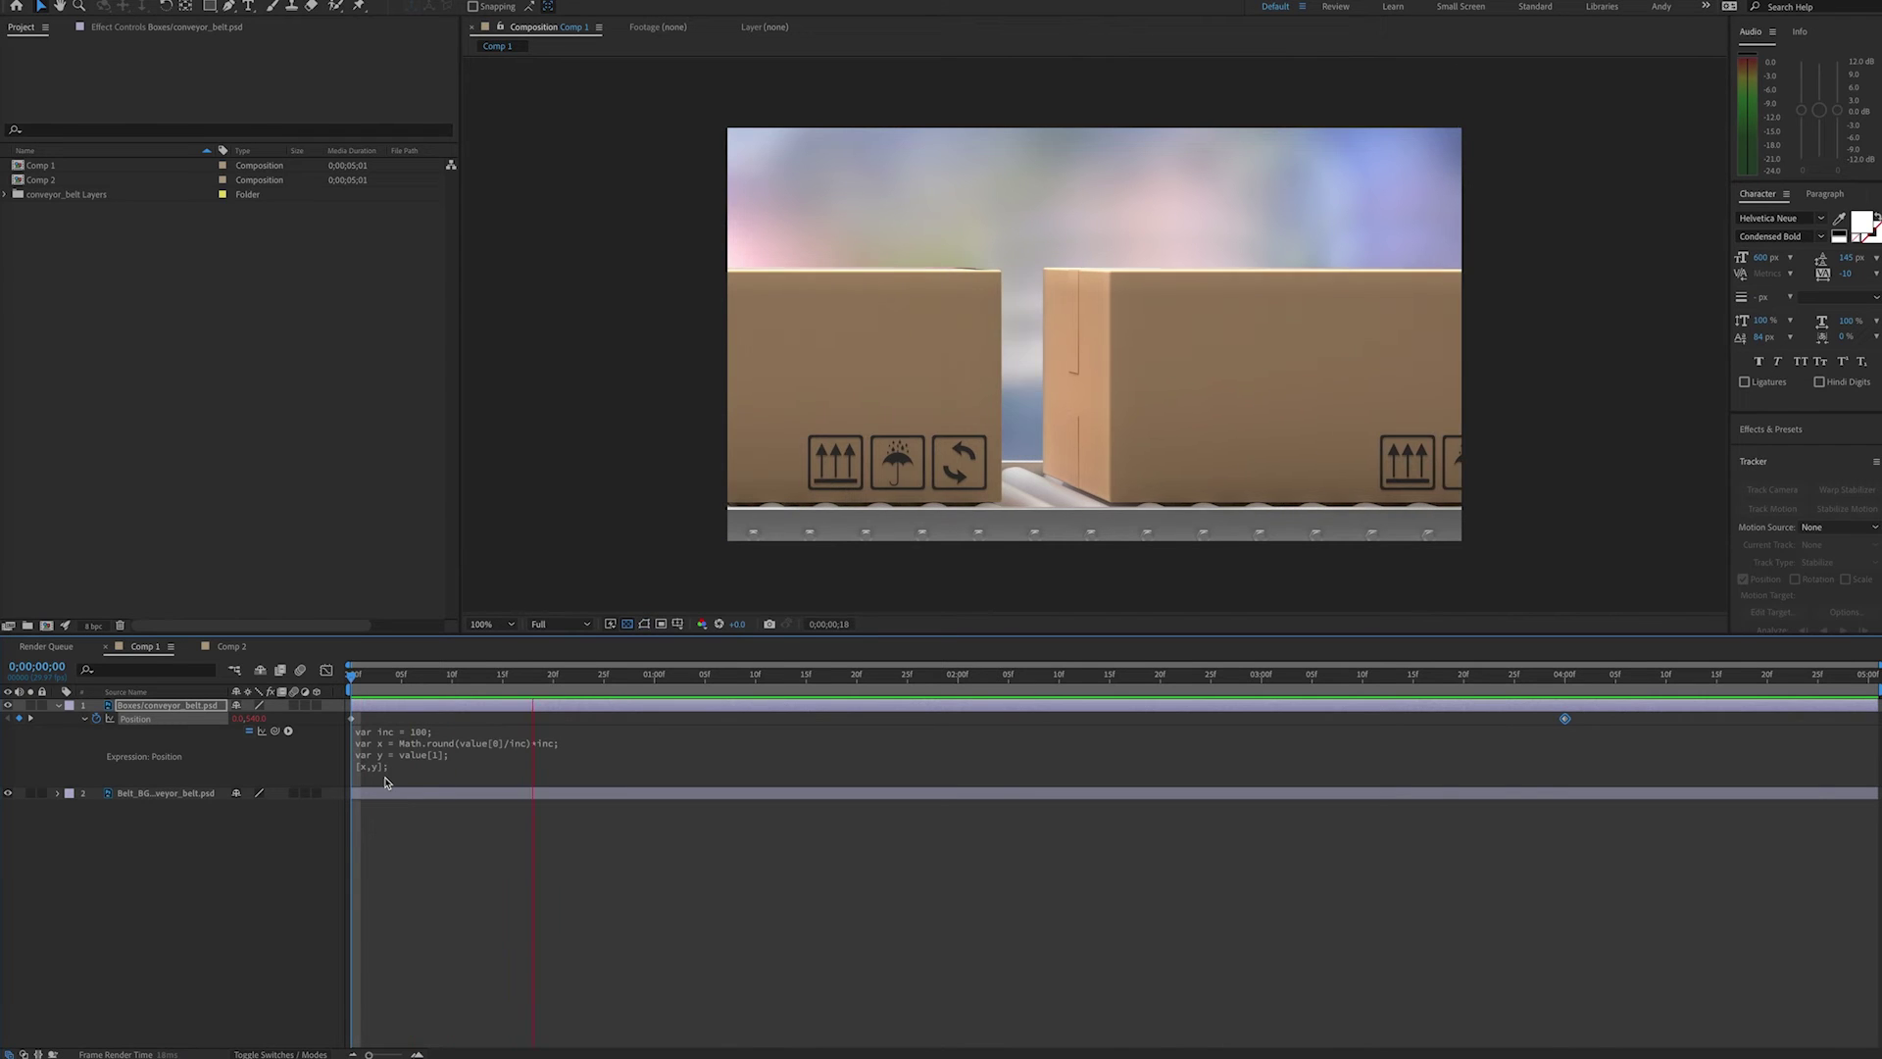
- Change the step size inc from 100 to 20 and preview again
{"action": "left_click", "coordinate": [461, 737]}
{"action": "left_click", "coordinate": [457, 732]}
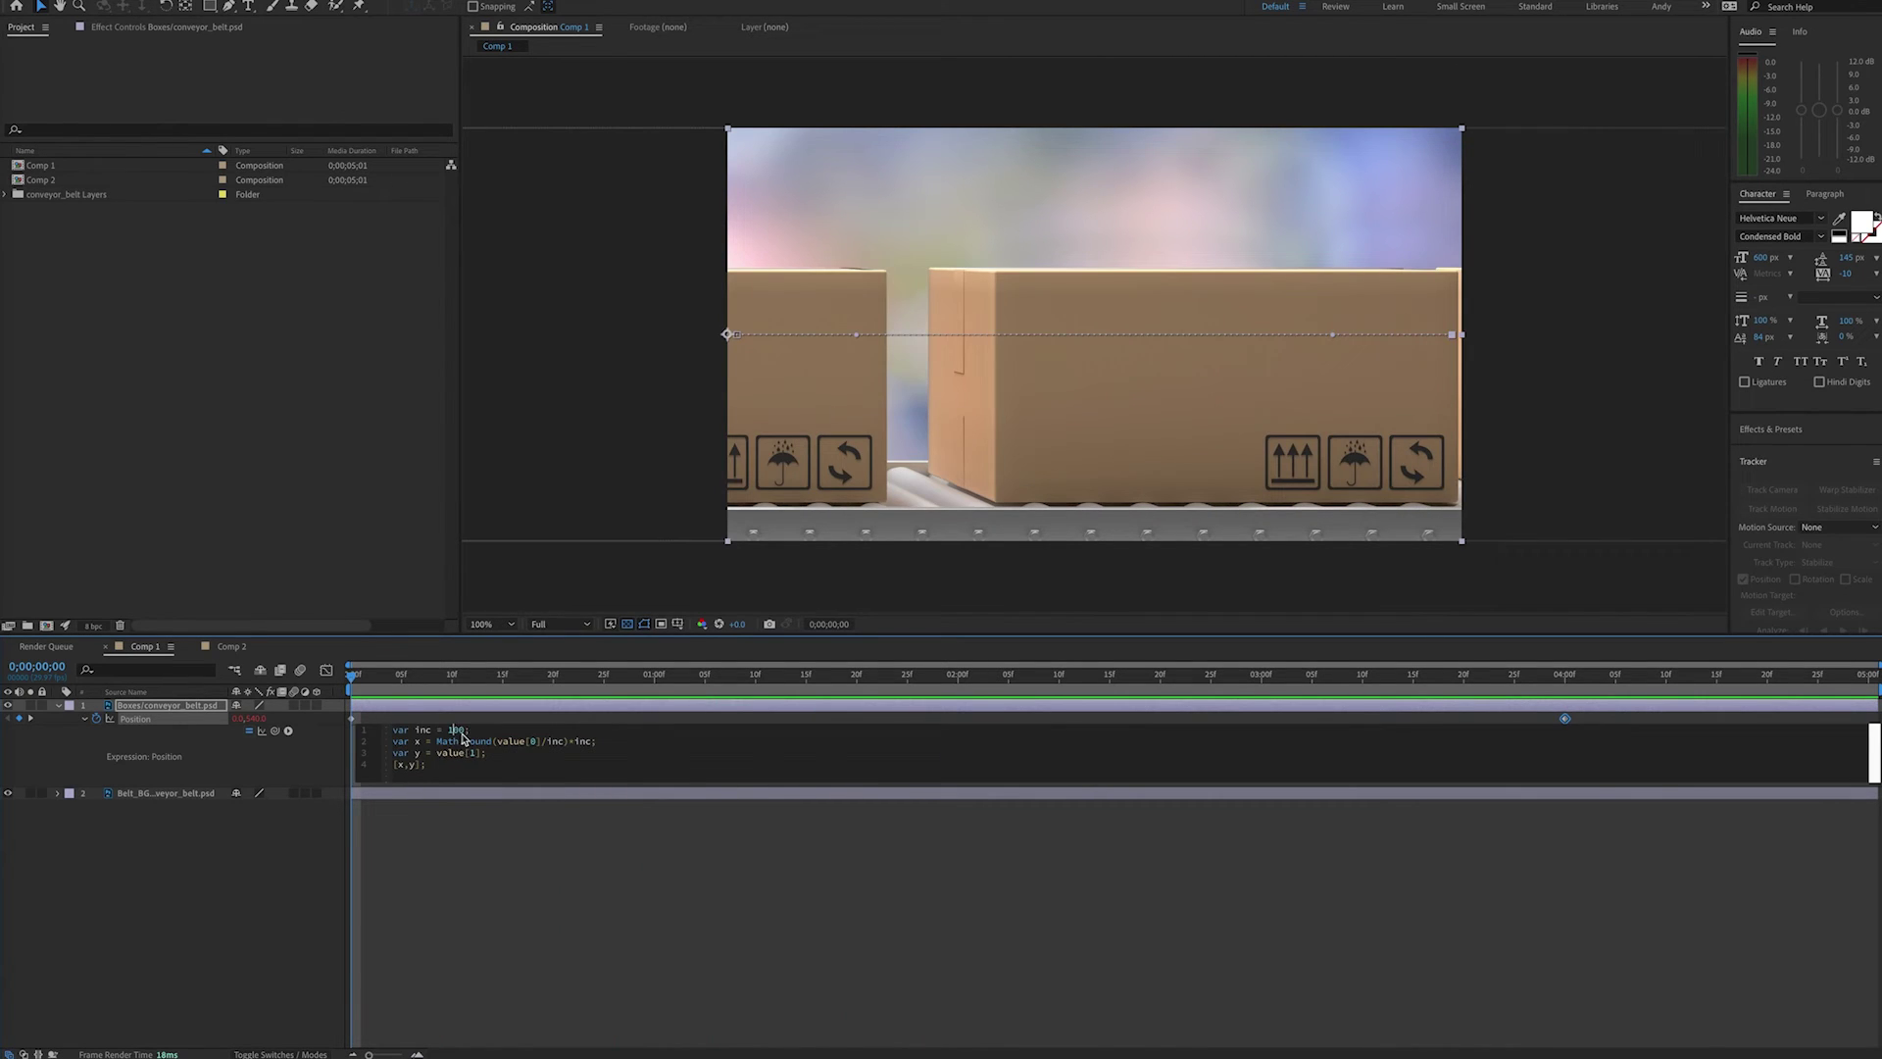
{"action": "key", "text": "BackSpace"}
{"action": "type", "text": "2"}
{"action": "key", "text": "Delete"}
{"action": "left_click", "coordinate": [430, 890]}
{"action": "key", "text": "space"}
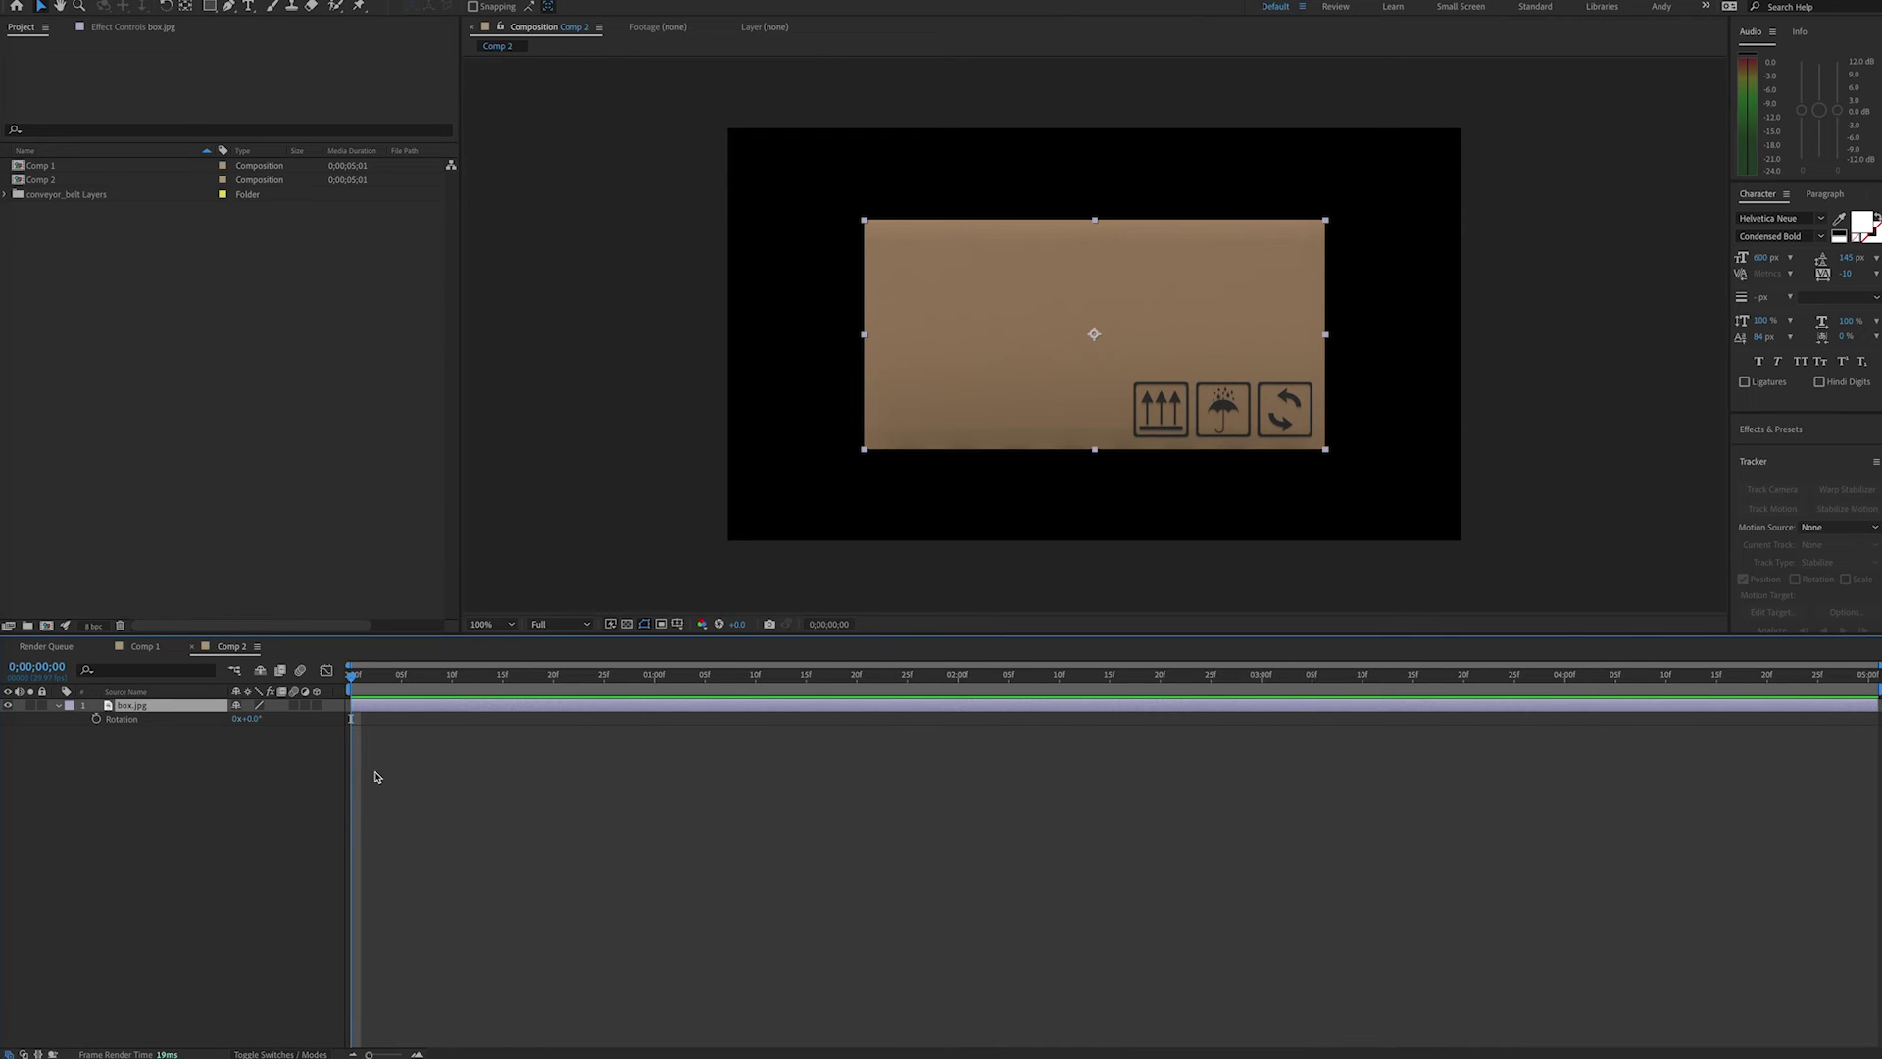
- Give Rotation the expression var inc = 50; var spin = Math.round(value/inc)*inc; spin;
{"action": "left_click", "coordinate": [96, 718], "text": "alt"}
{"action": "type", "text": "var inc = 50"}
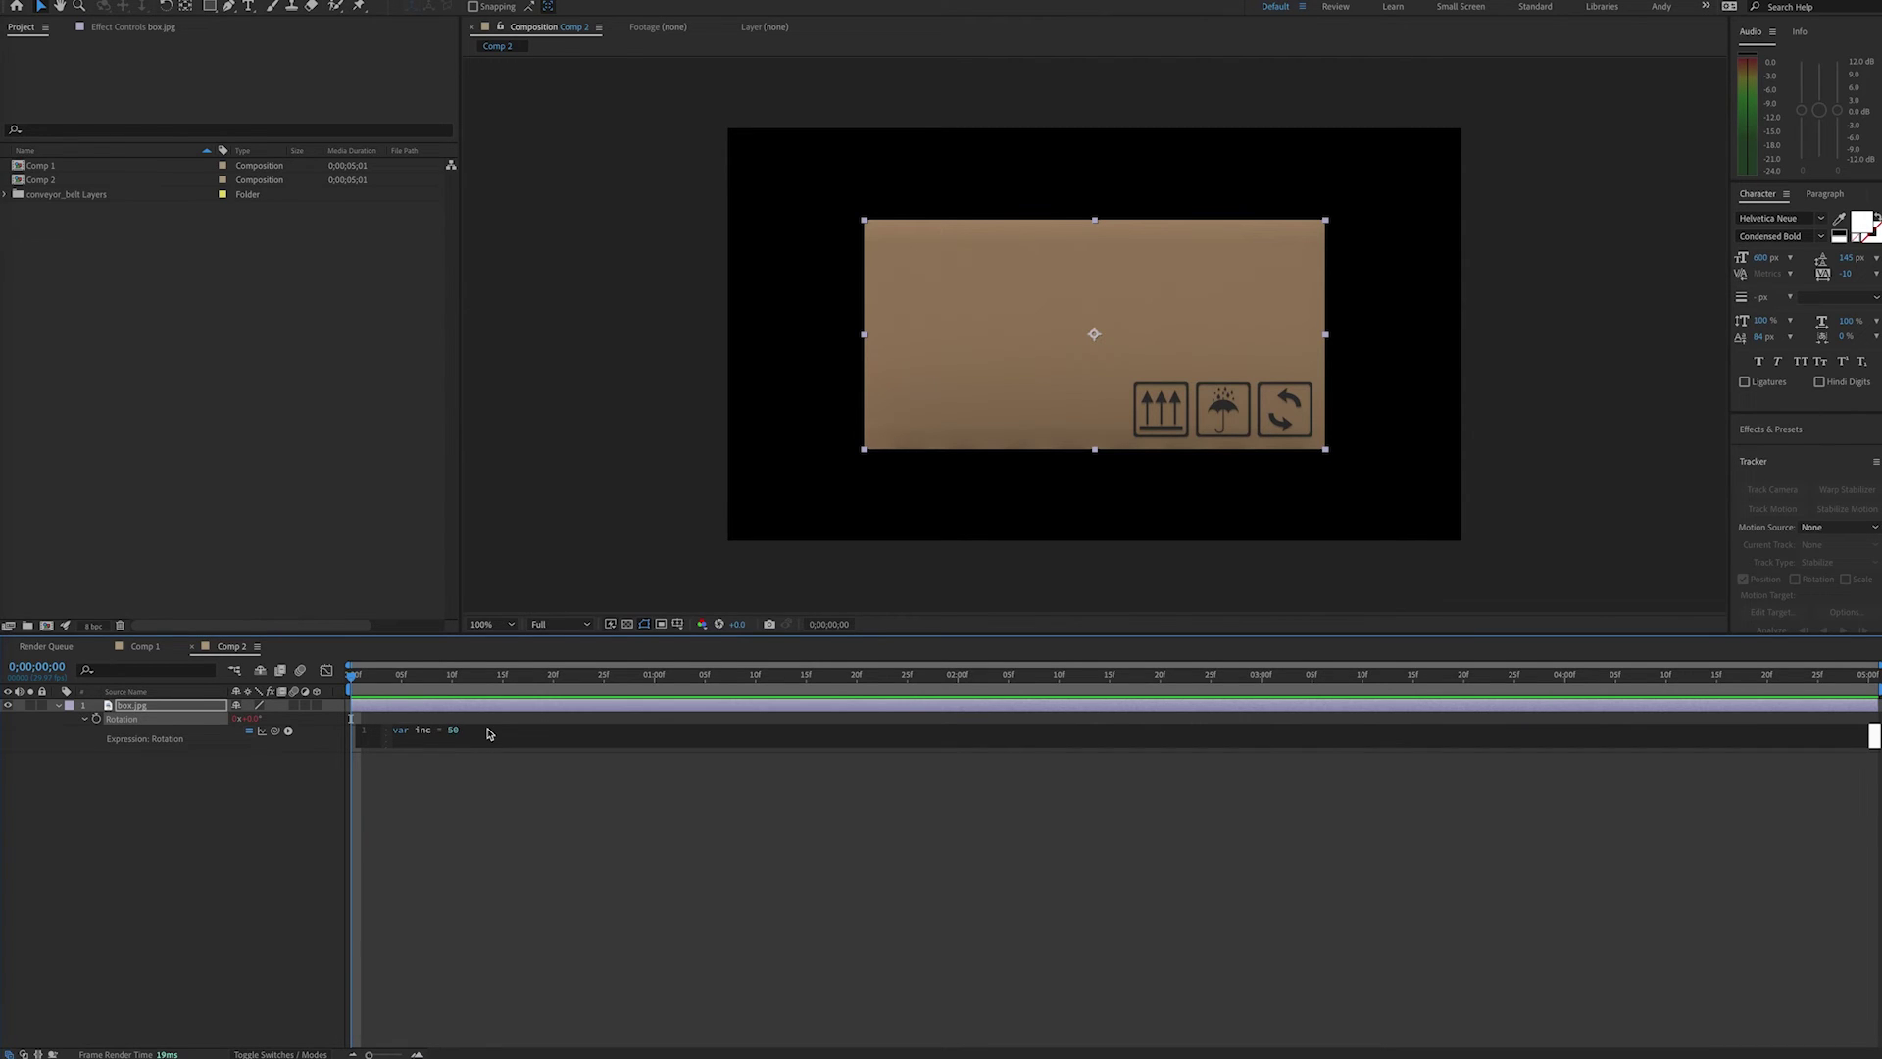
{"action": "type", "text": "var spin = Math.round(value/inc)*inc;"}
{"action": "key", "text": "Return"}
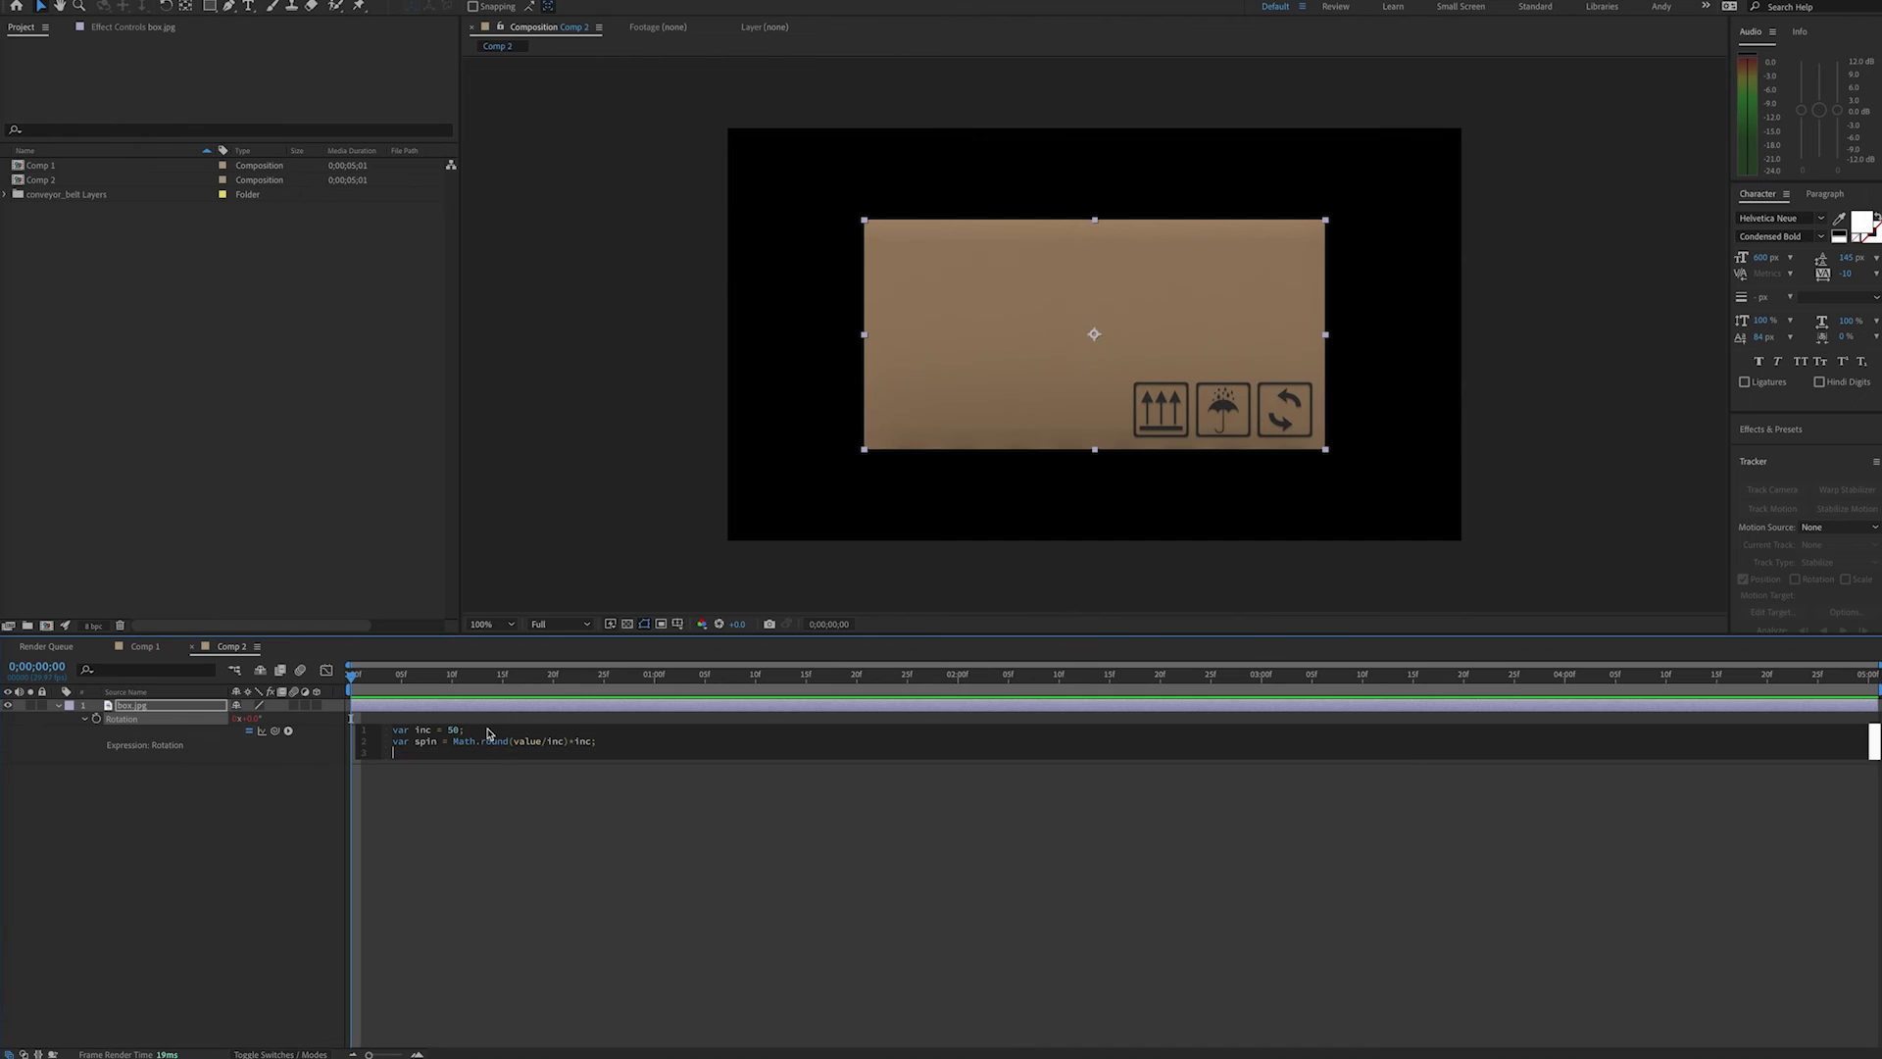
{"action": "type", "text": "spin;"}
{"action": "left_click", "coordinate": [332, 682]}
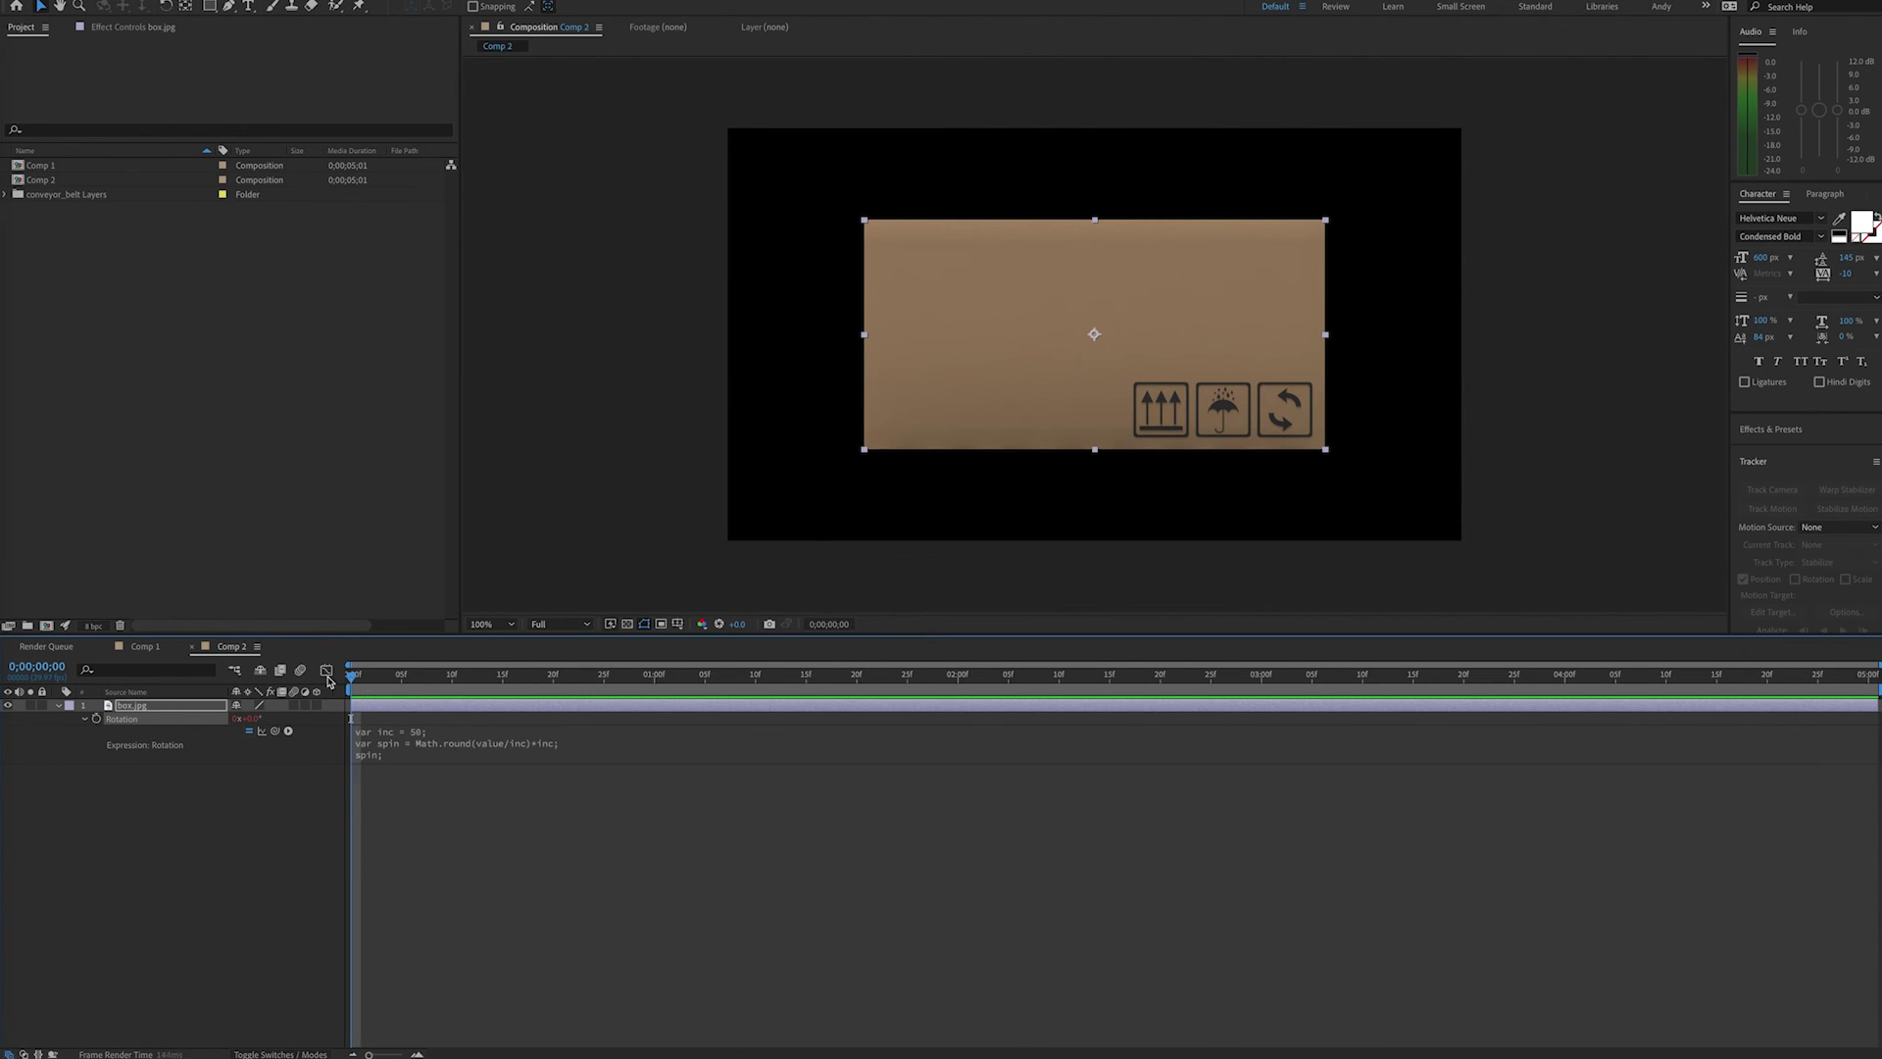
- Keyframe Rotation to 3 full turns at 2 seconds and preview from the start
{"action": "left_click", "coordinate": [957, 683]}
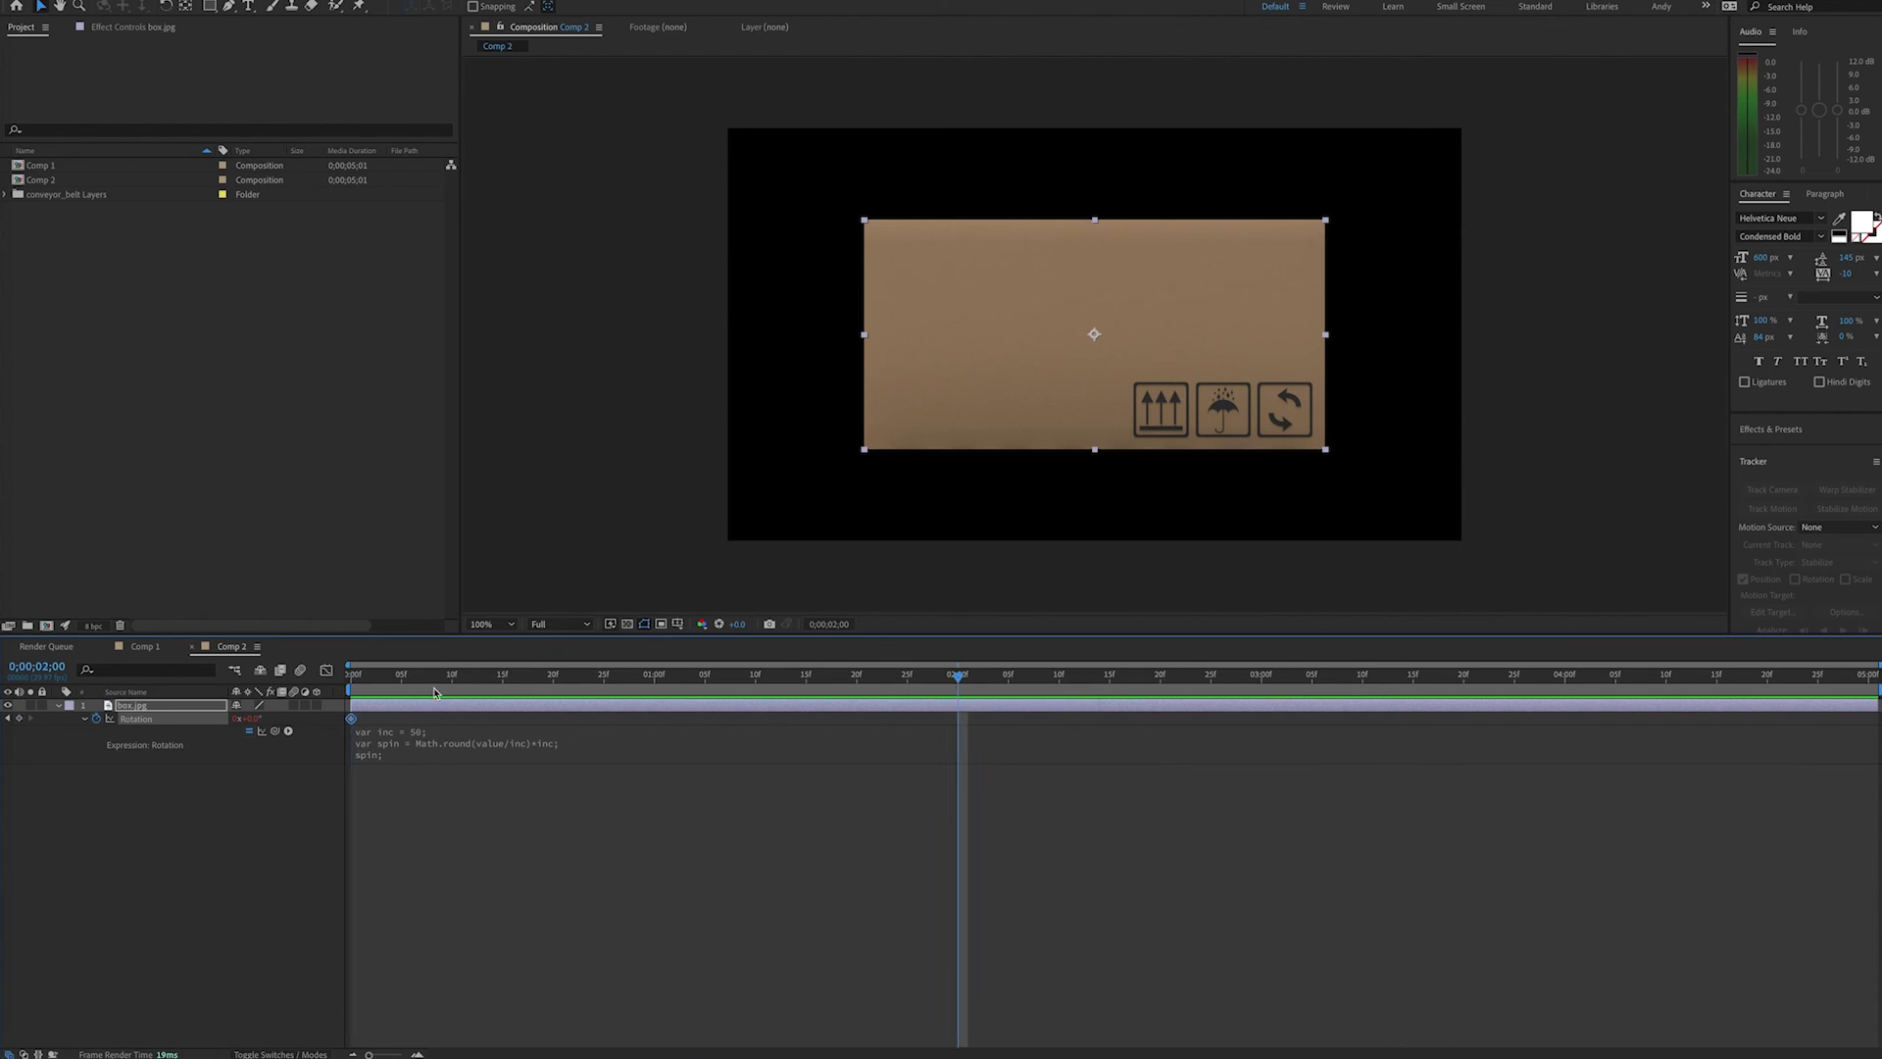
{"action": "left_click", "coordinate": [237, 719]}
{"action": "type", "text": "3"}
{"action": "key", "text": "Return"}
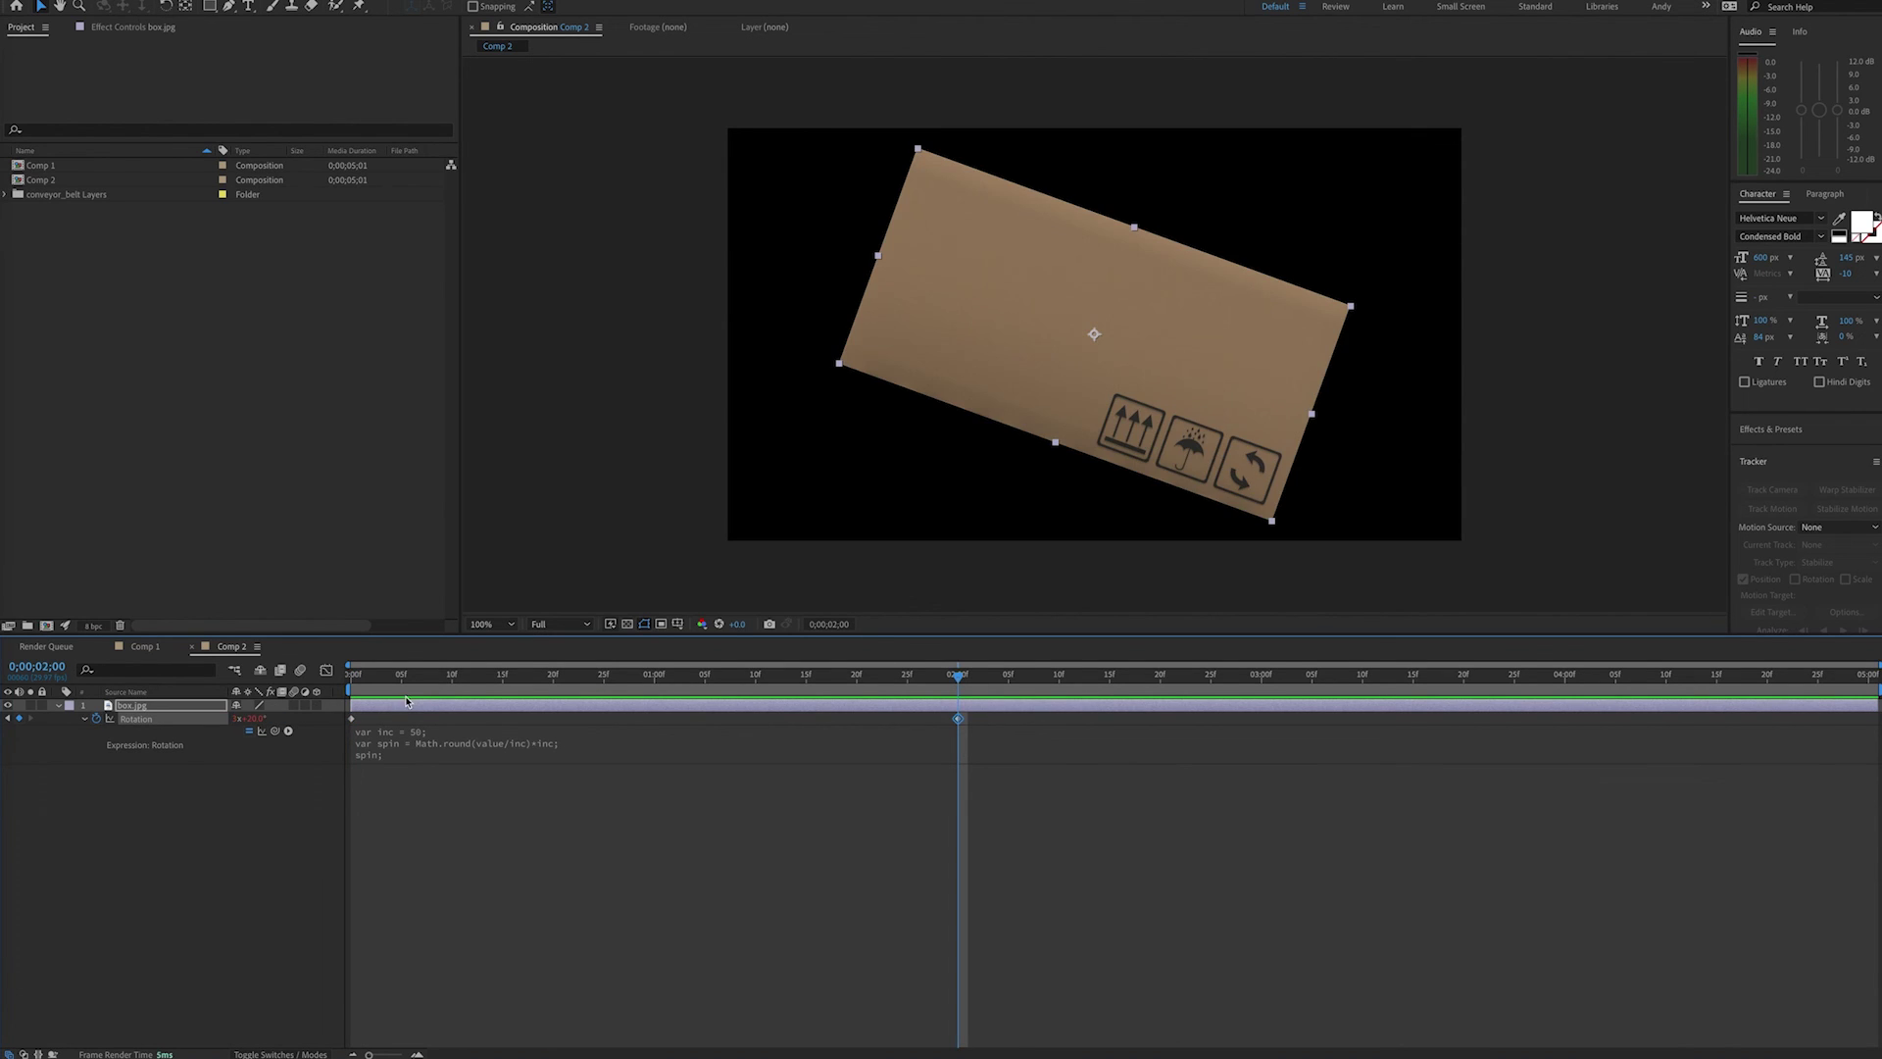
{"action": "left_click", "coordinate": [660, 848]}
{"action": "key", "text": "Home"}
{"action": "key", "text": "space"}
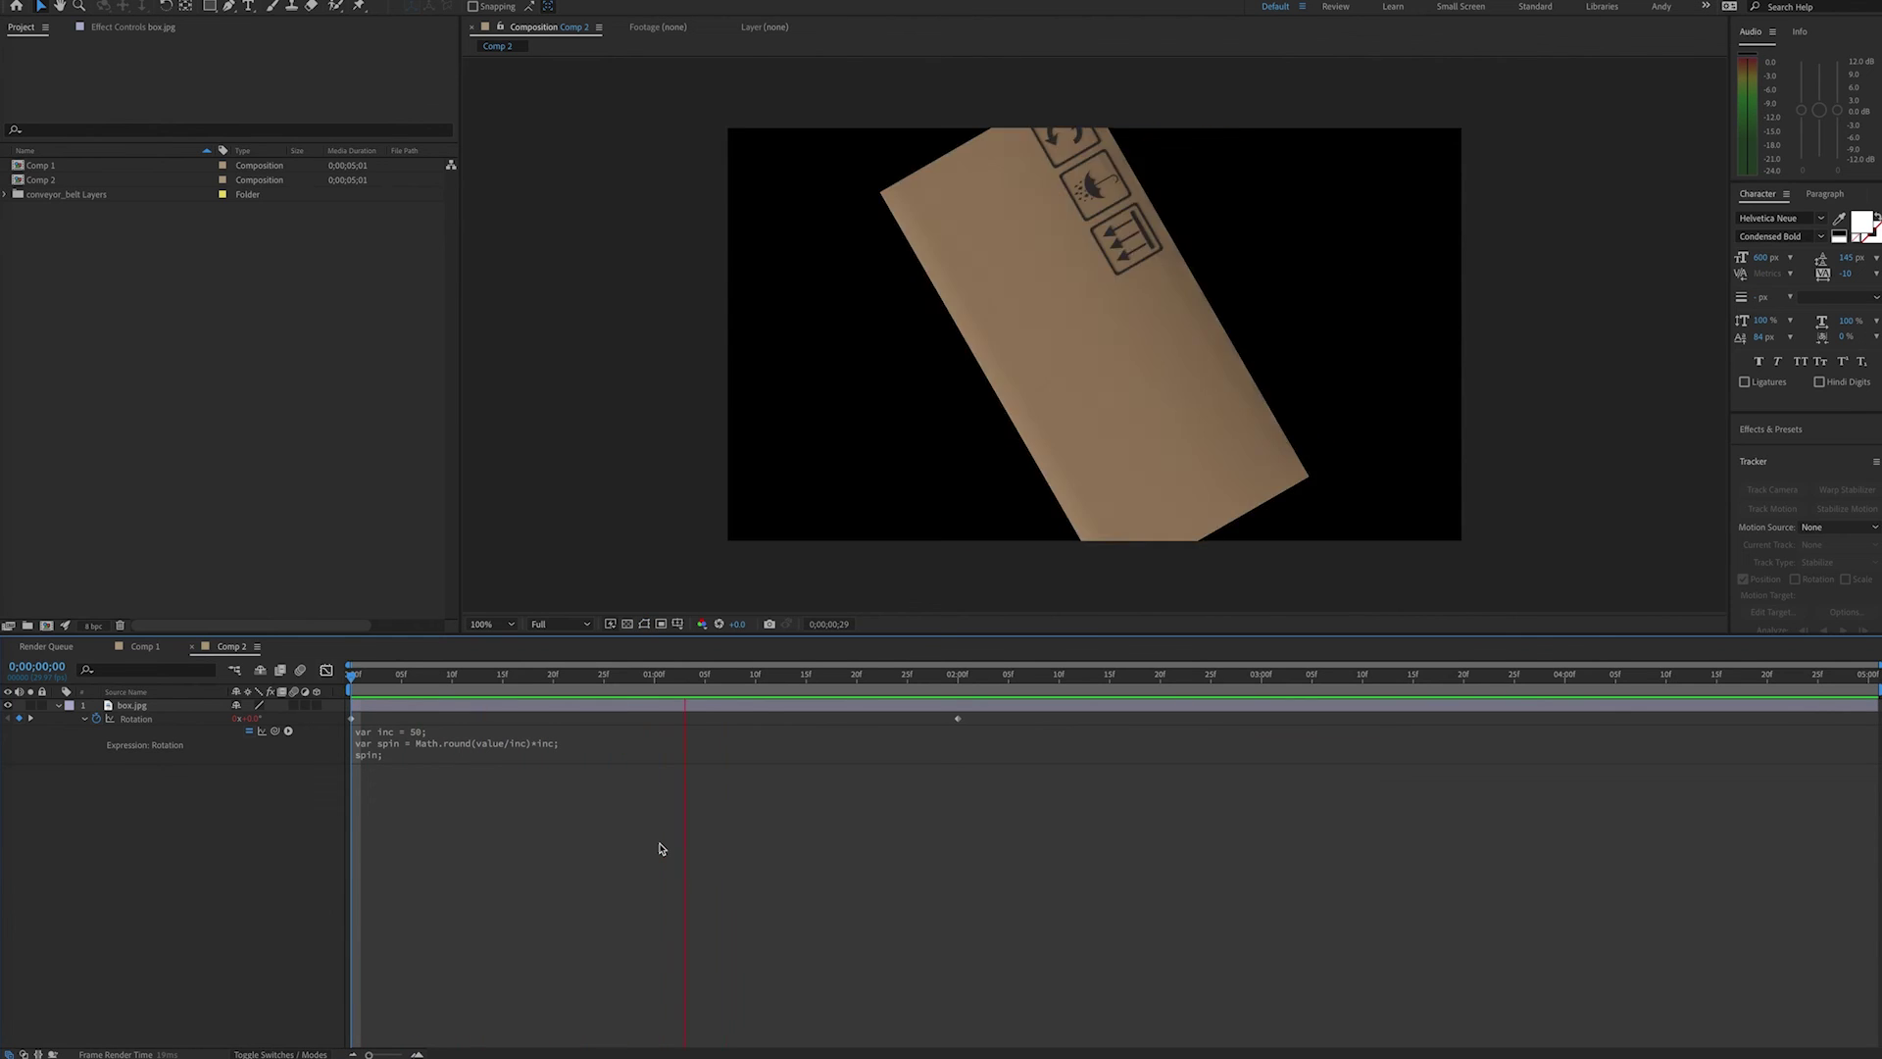
- Change the rotation step inc to 150 and preview the spin
{"action": "left_click", "coordinate": [443, 732]}
{"action": "type", "text": "1"}
{"action": "left_click", "coordinate": [601, 845]}
{"action": "key", "text": "space"}
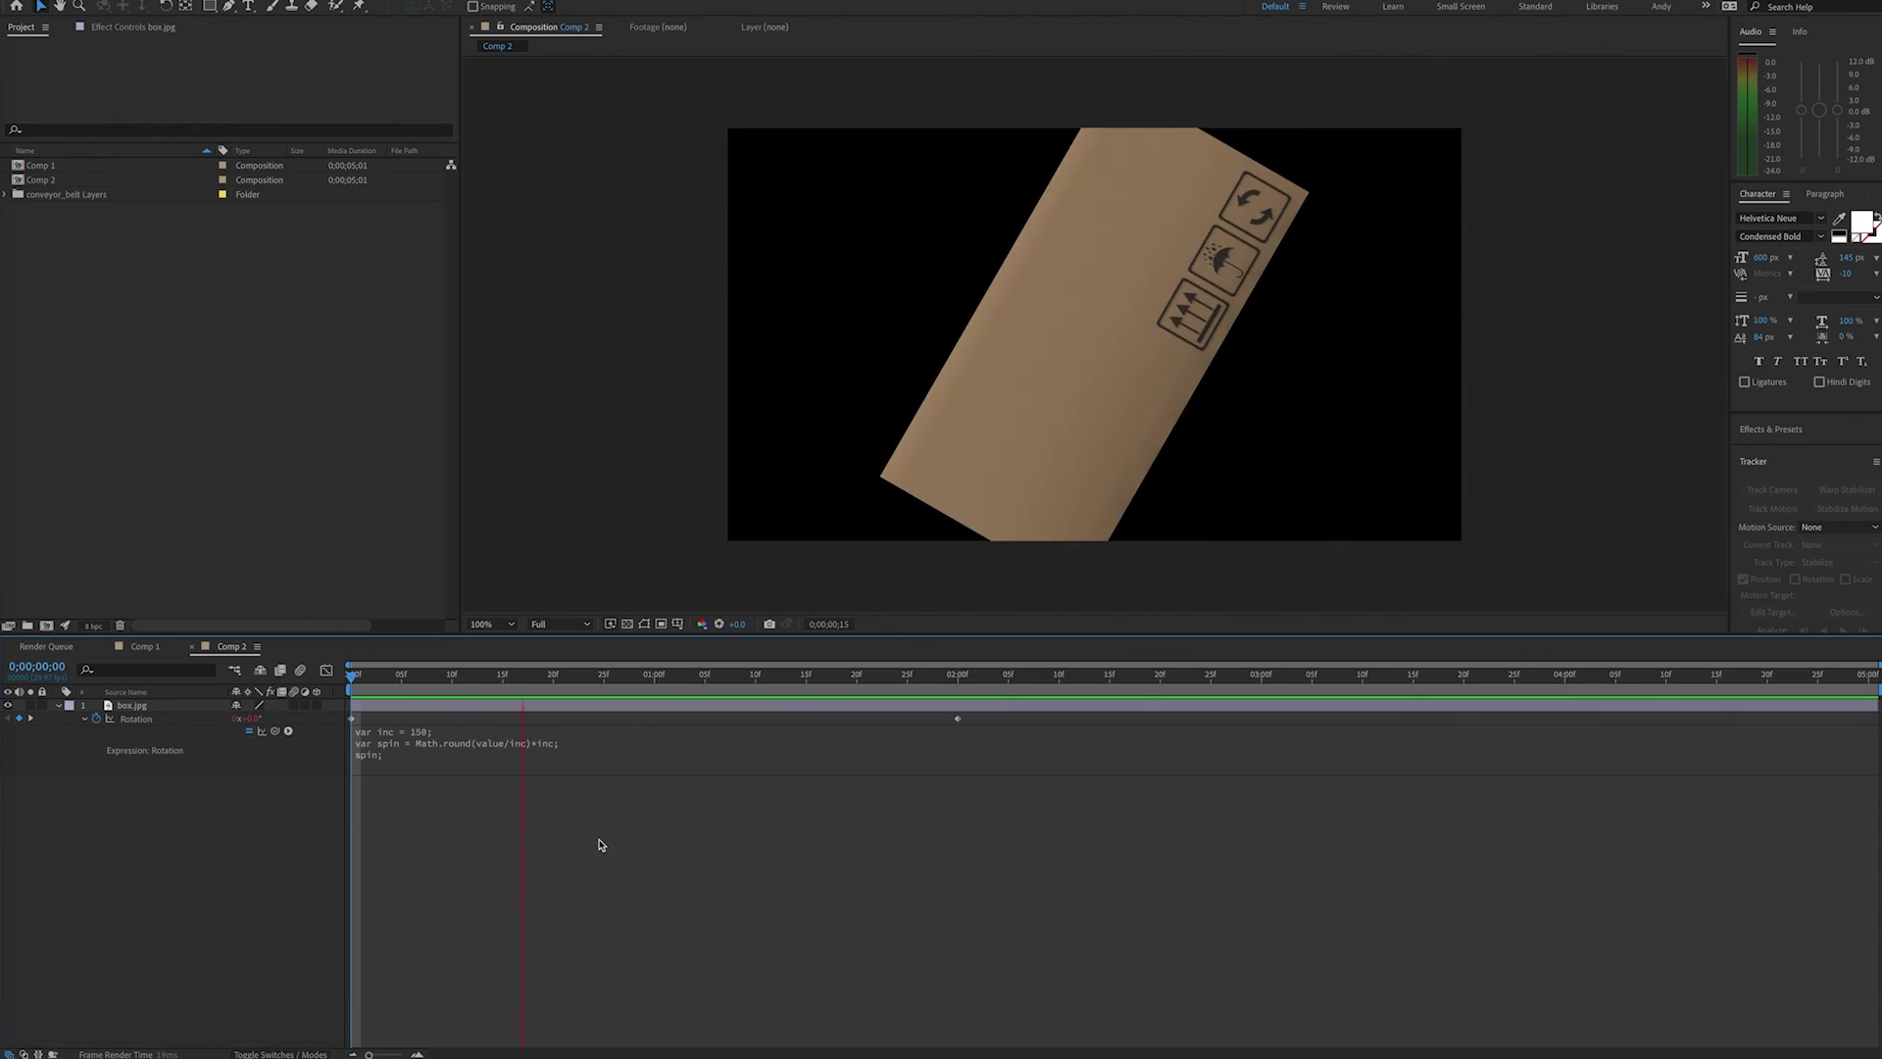
- Change the rotation step inc to 20, preview, and check the rotation at frame 3
{"action": "double_click", "coordinate": [419, 733]}
{"action": "type", "text": "20"}
{"action": "left_click", "coordinate": [698, 890]}
{"action": "key", "text": "space"}
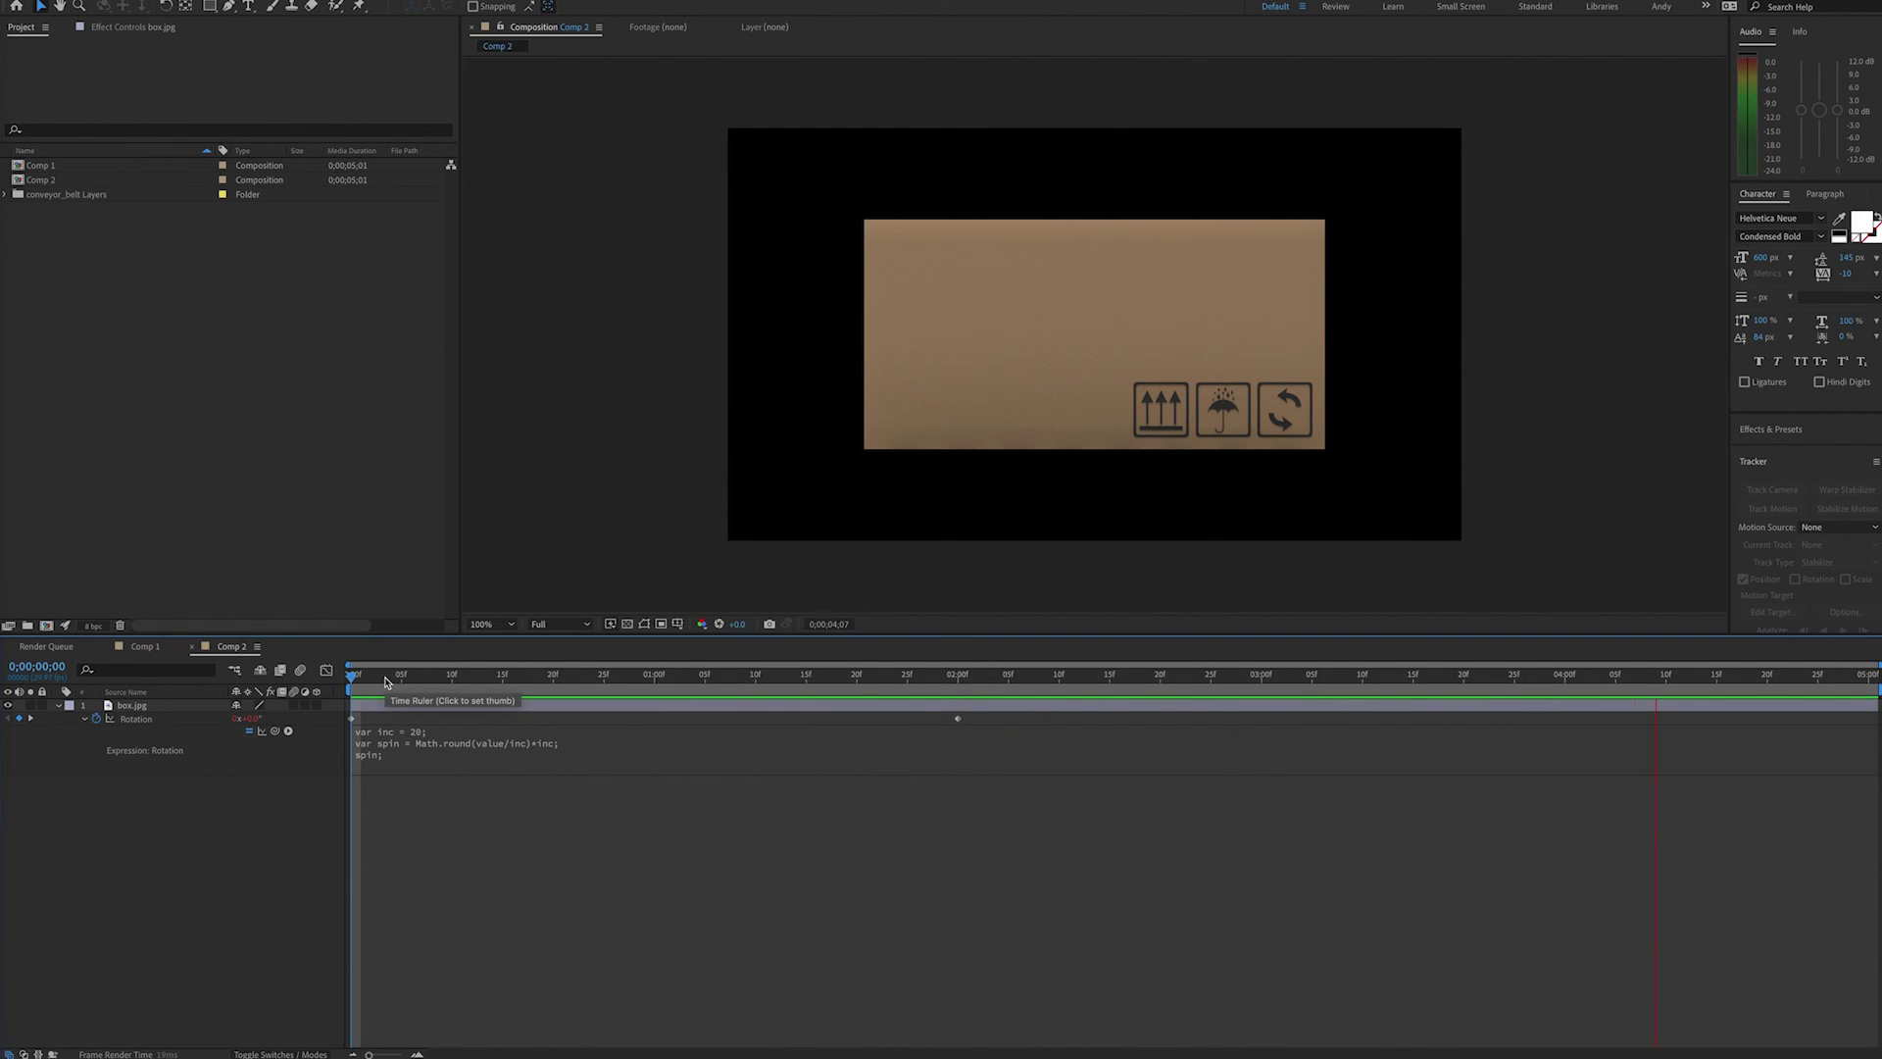
{"action": "left_click", "coordinate": [385, 680]}
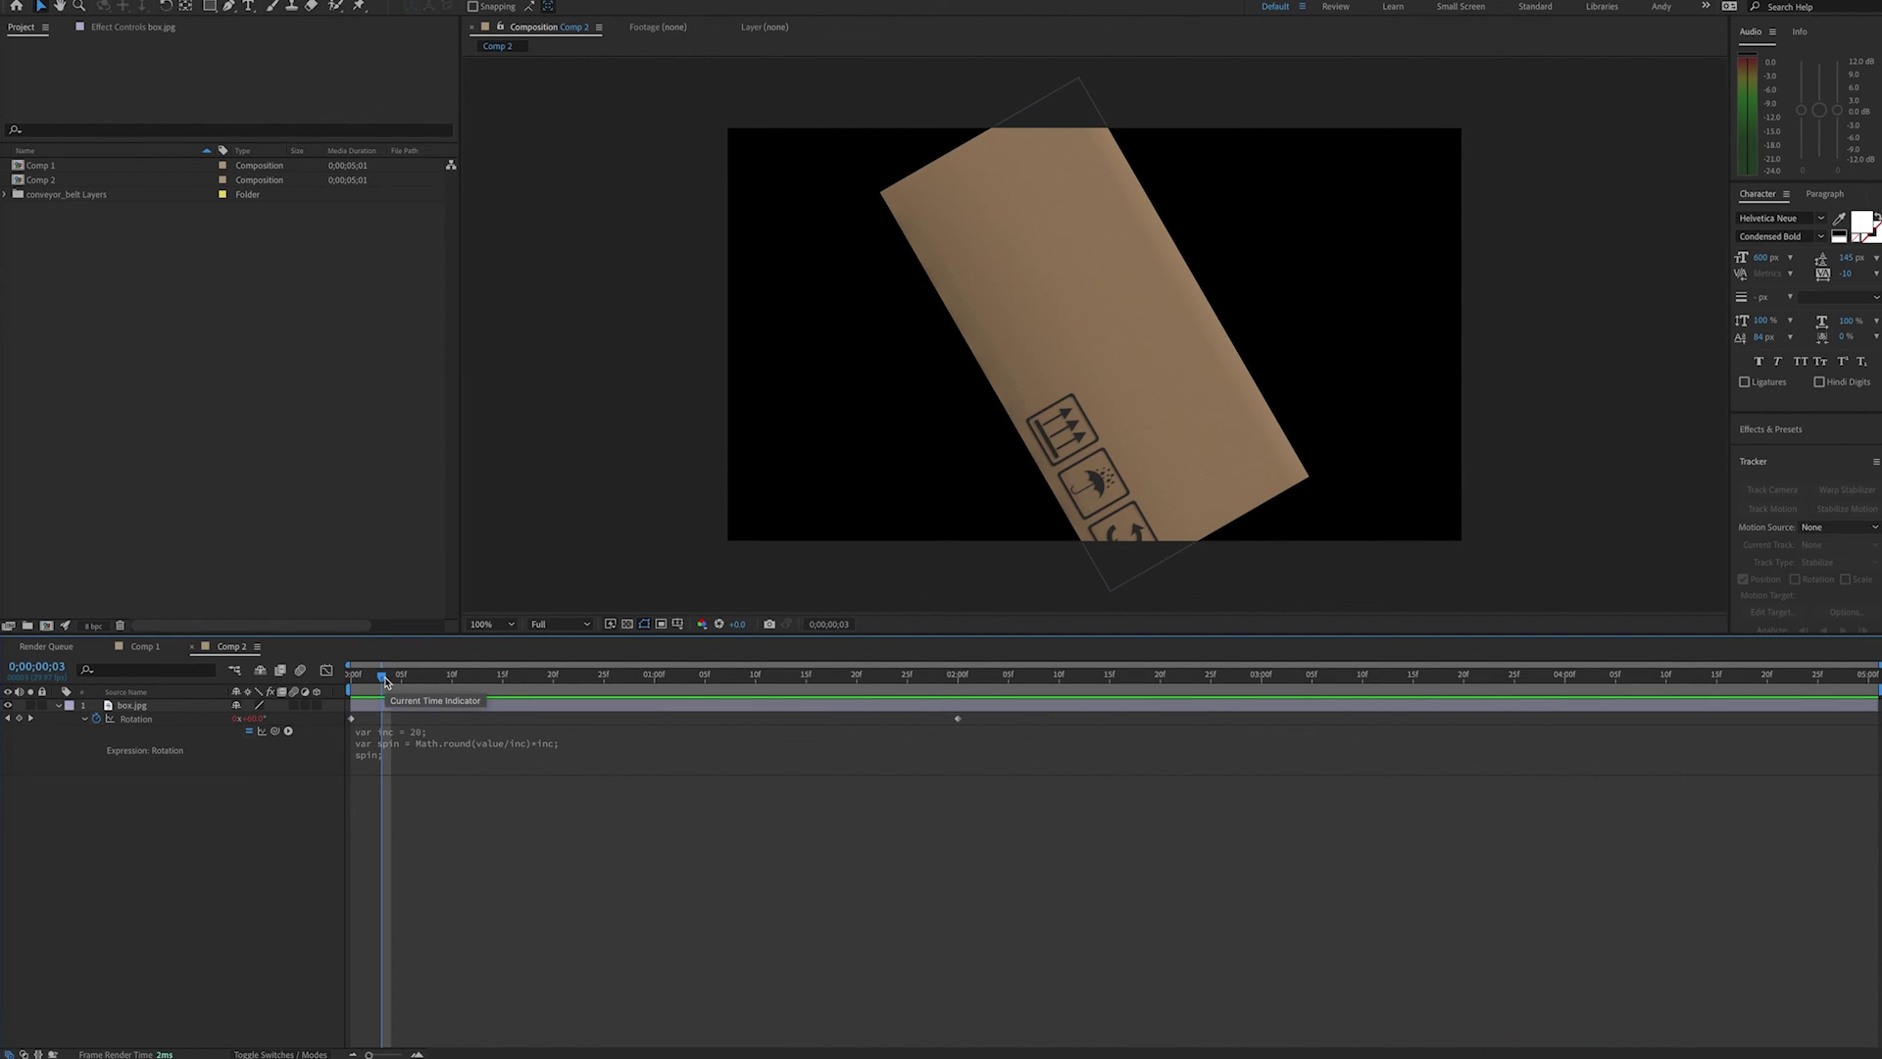